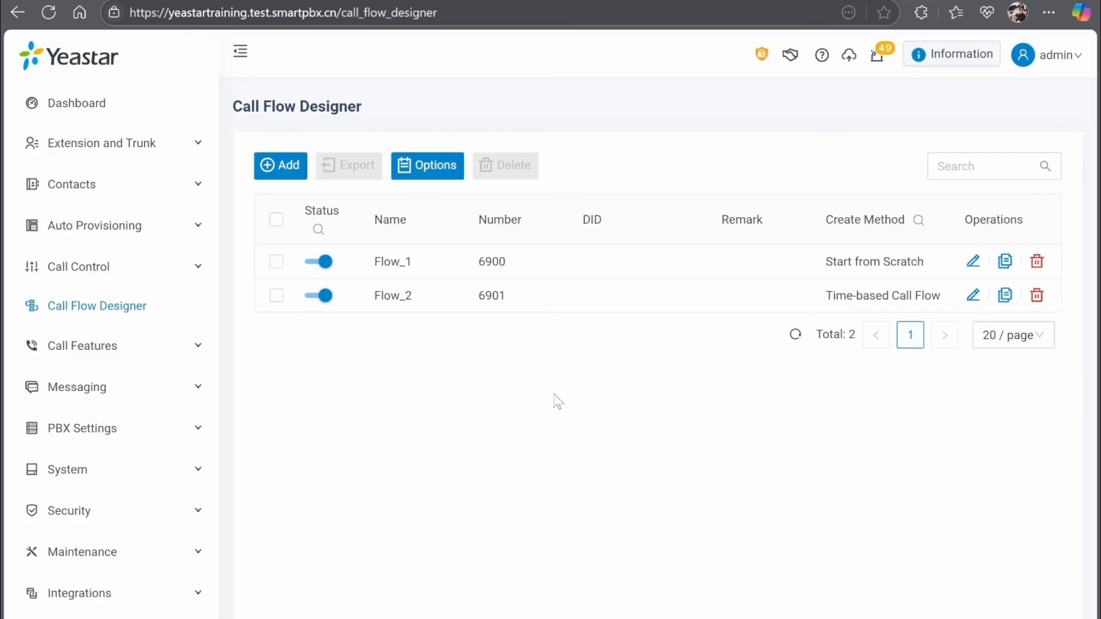
Create a call flow named Flow_101 with the Start from Scratch method and save it.
click(289, 174)
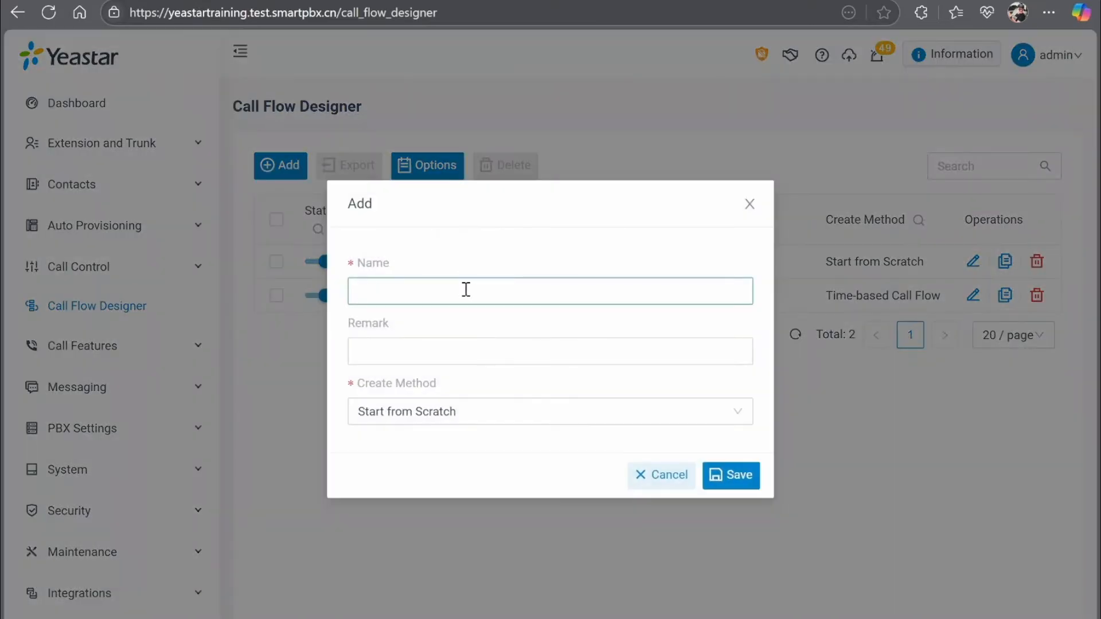
text(Flow)
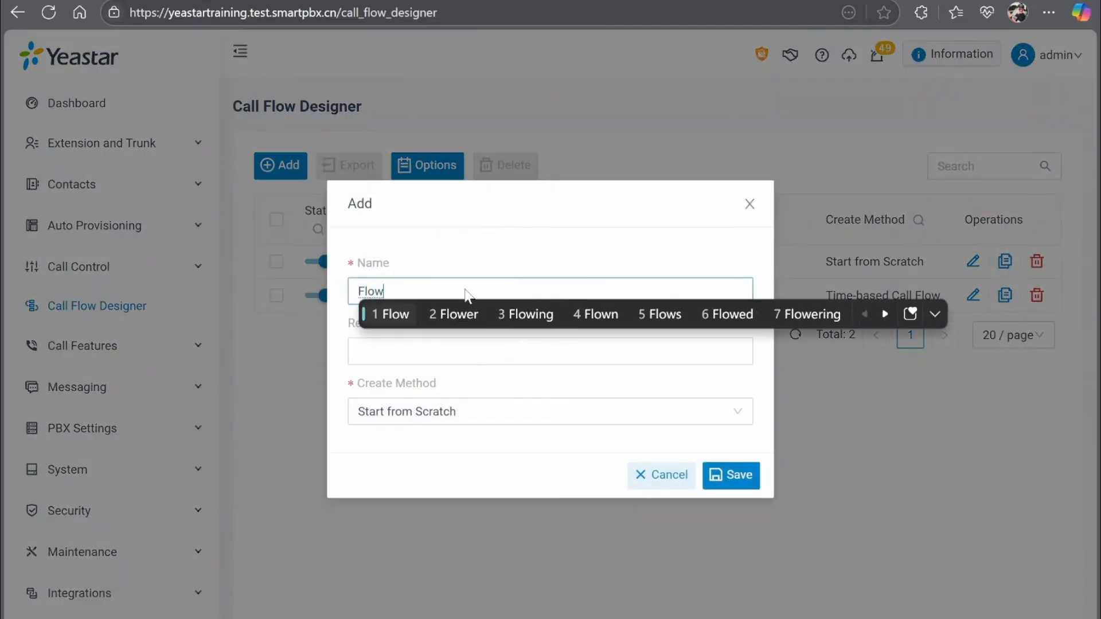
text(_101)
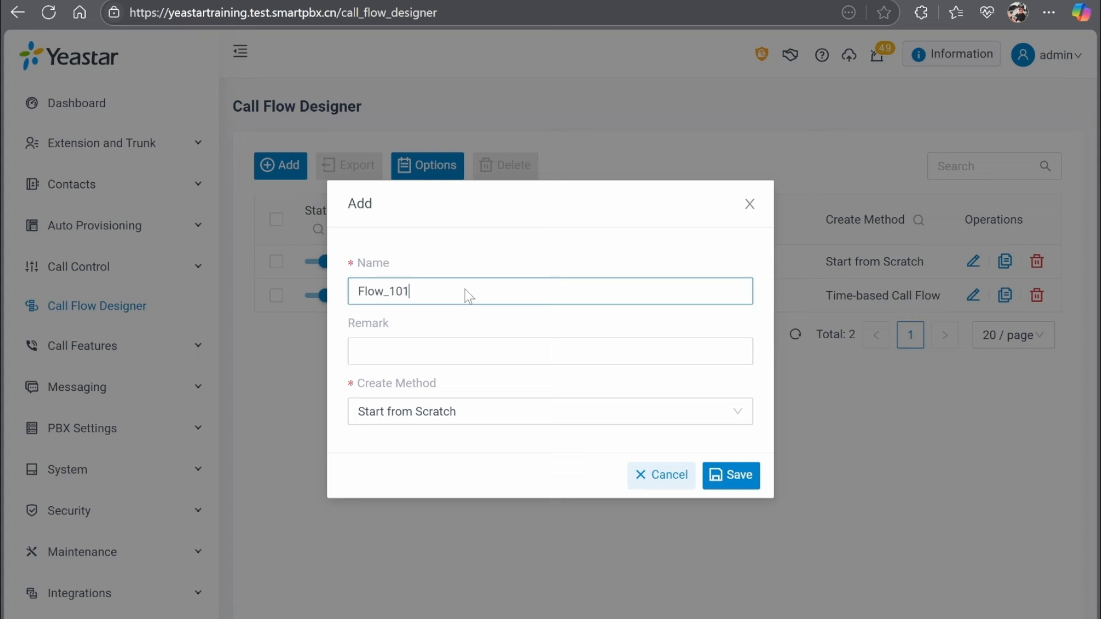
click(512, 421)
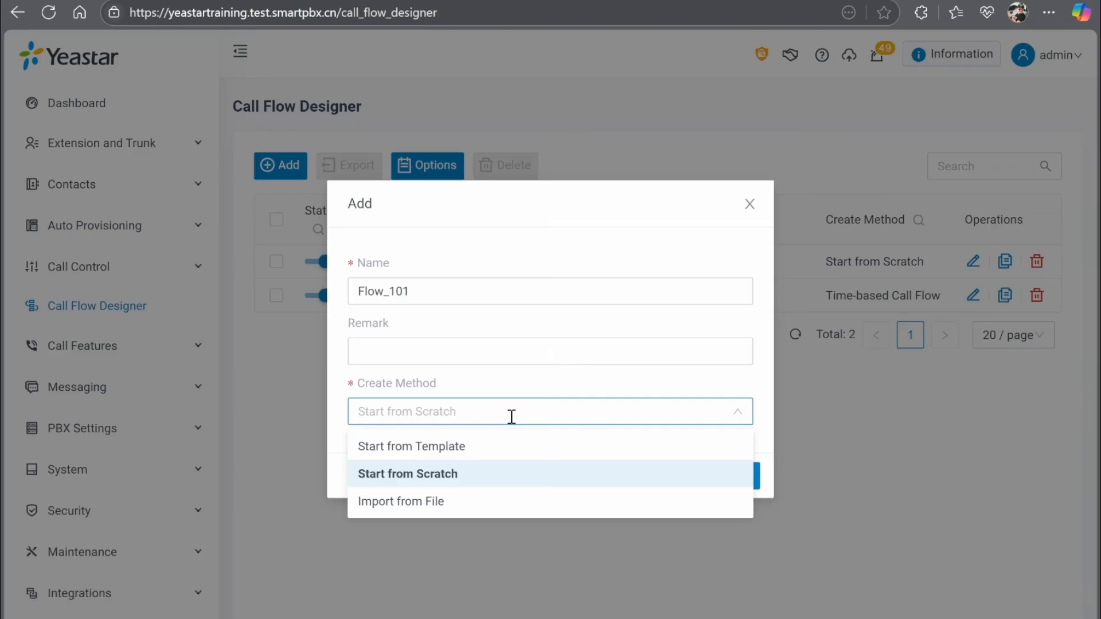
click(549, 484)
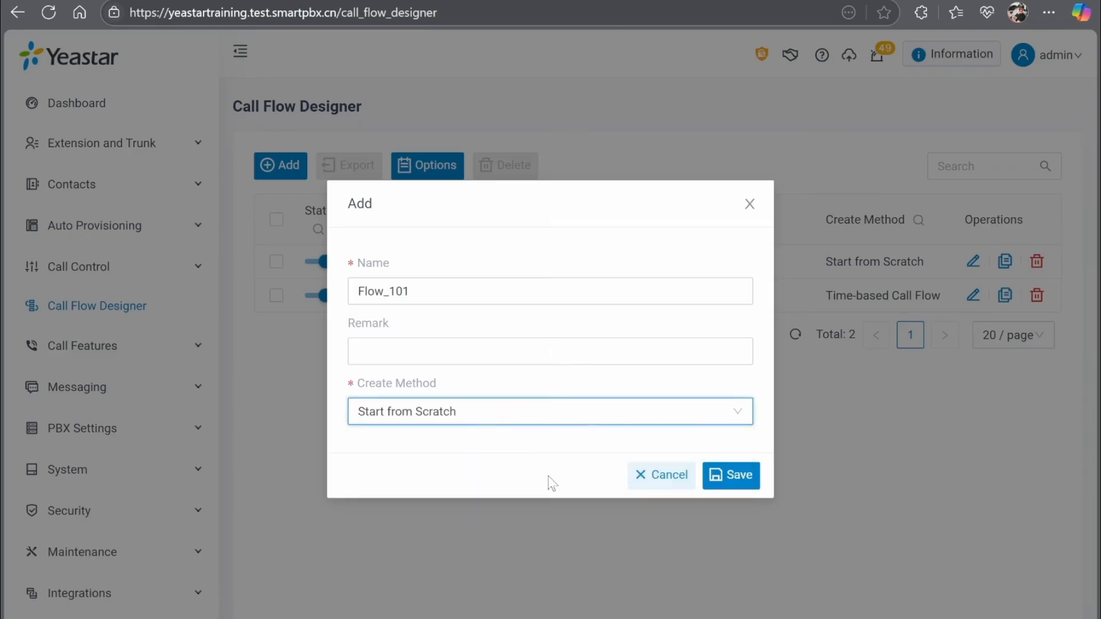
click(738, 477)
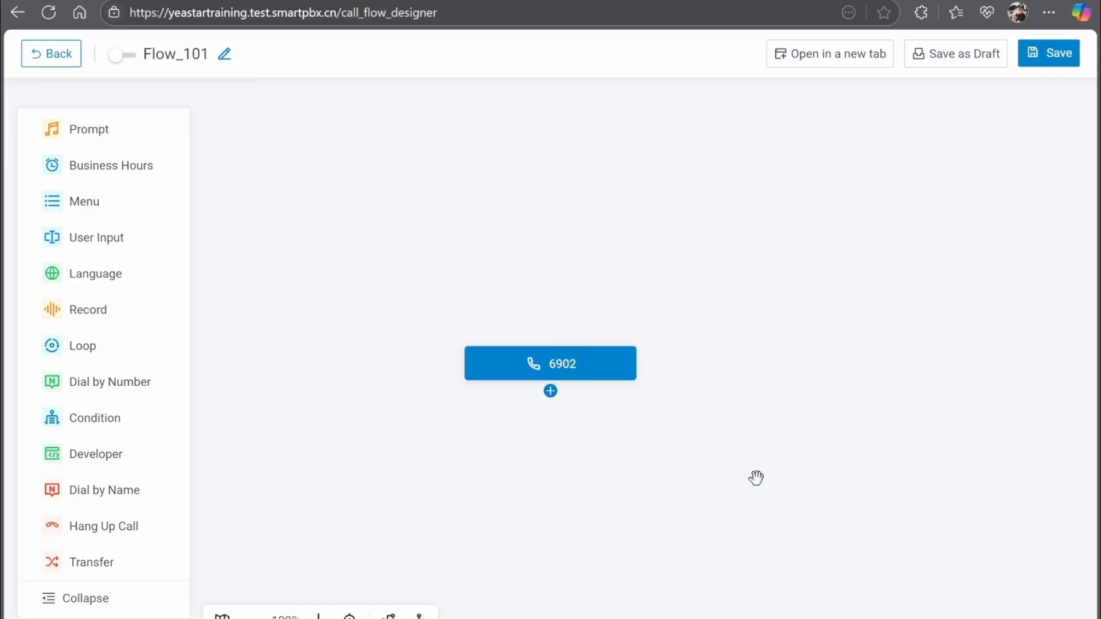
Add a Menu component directly after the 6902 entry node, producing Menu 1.
drag(720, 442, 754, 212)
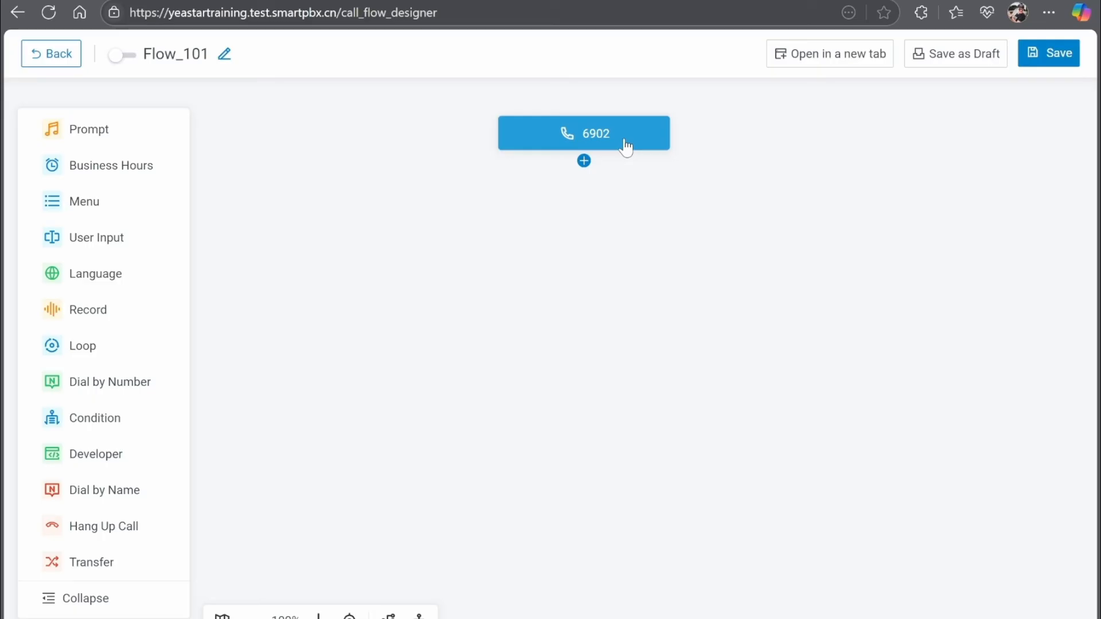
click(584, 162)
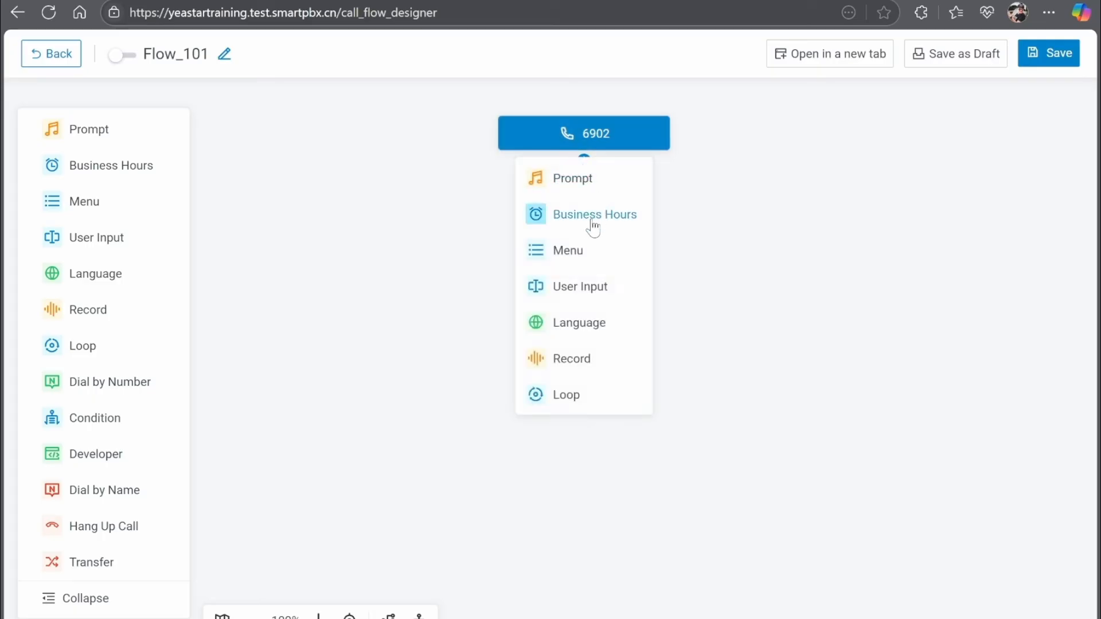
scroll(598, 241, down, 4)
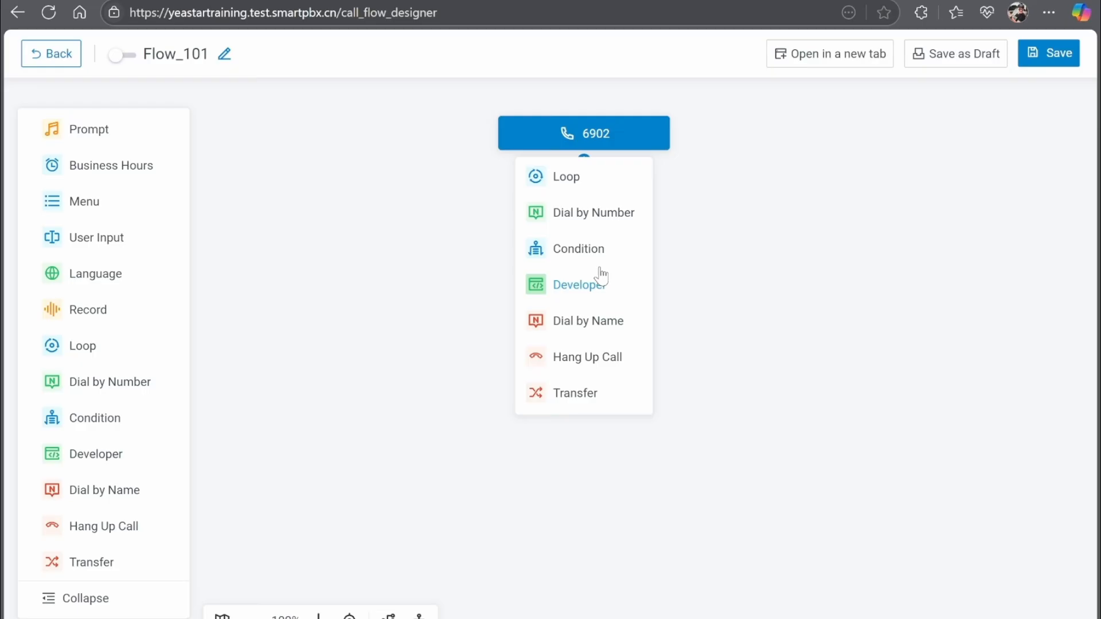
click(741, 167)
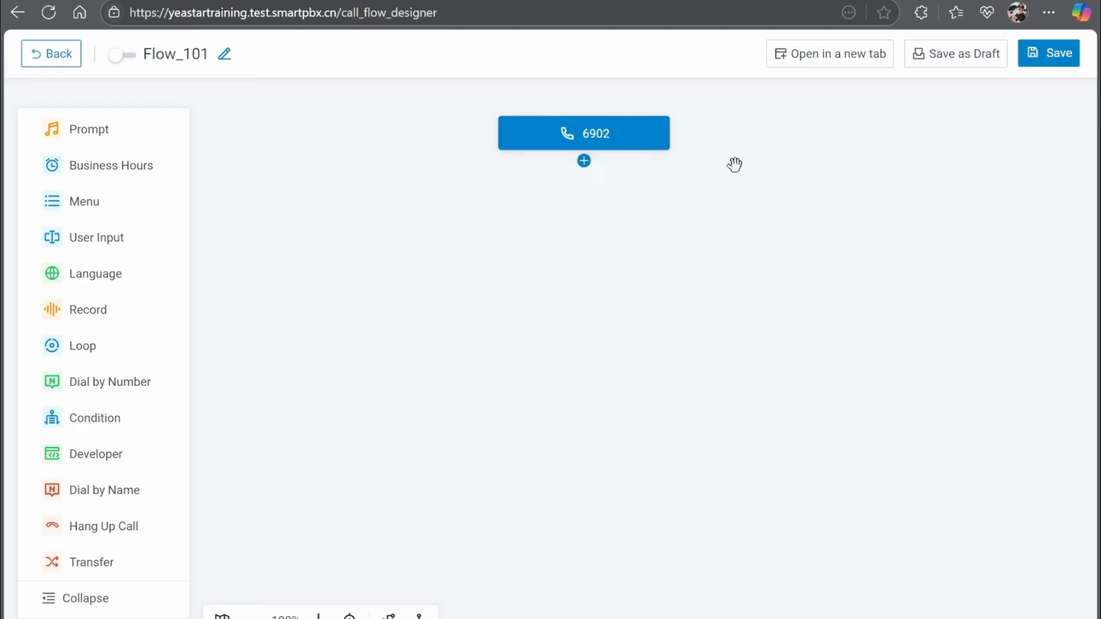
click(584, 162)
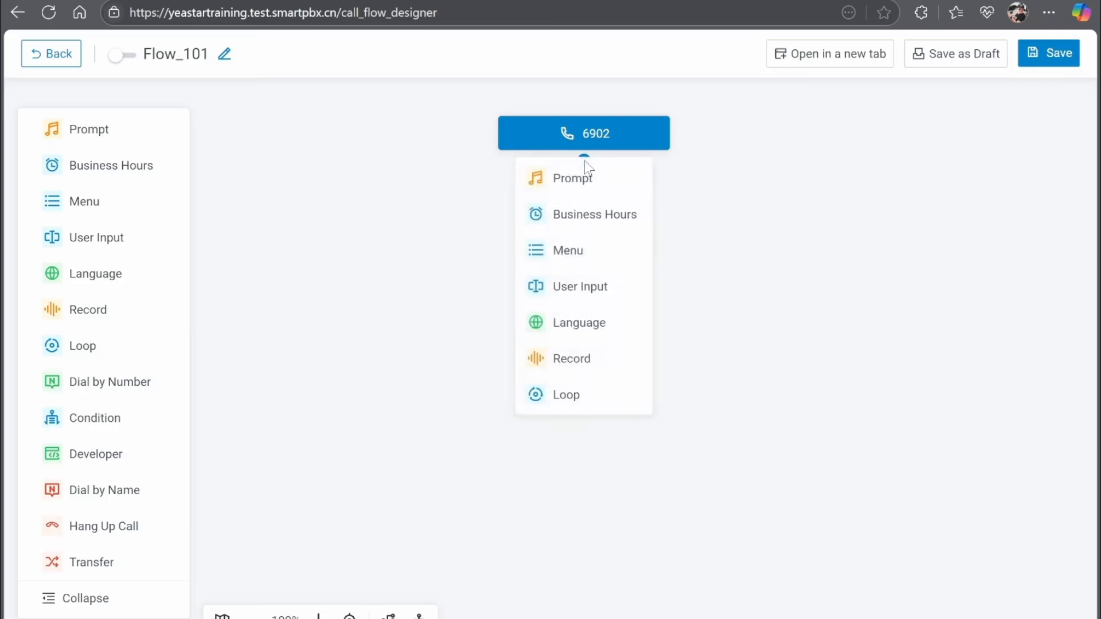
click(597, 251)
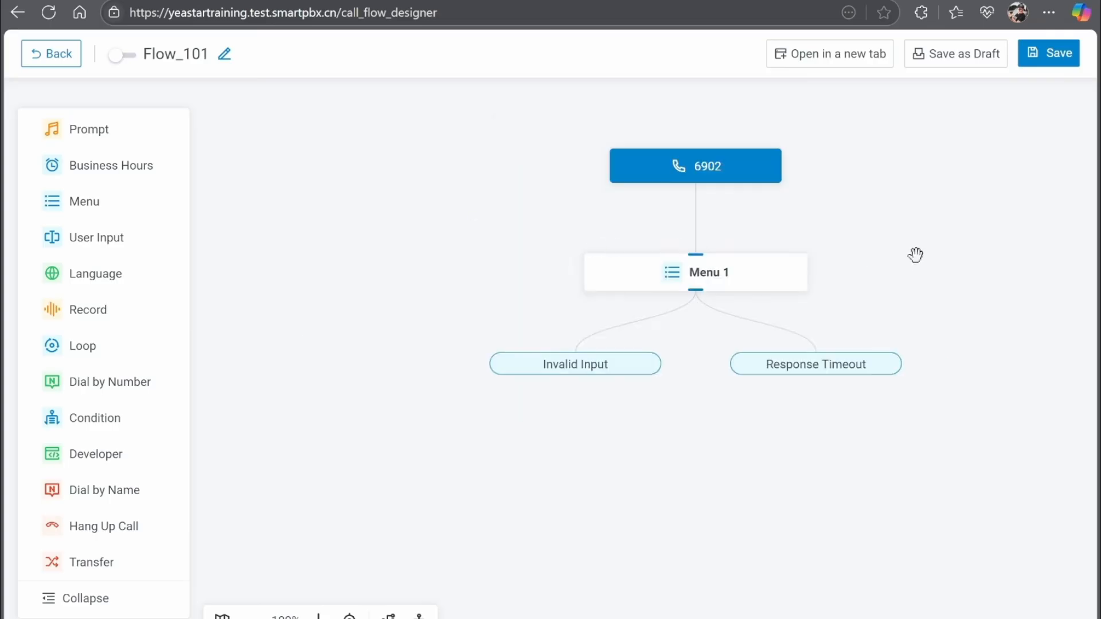
drag(911, 253, 720, 221)
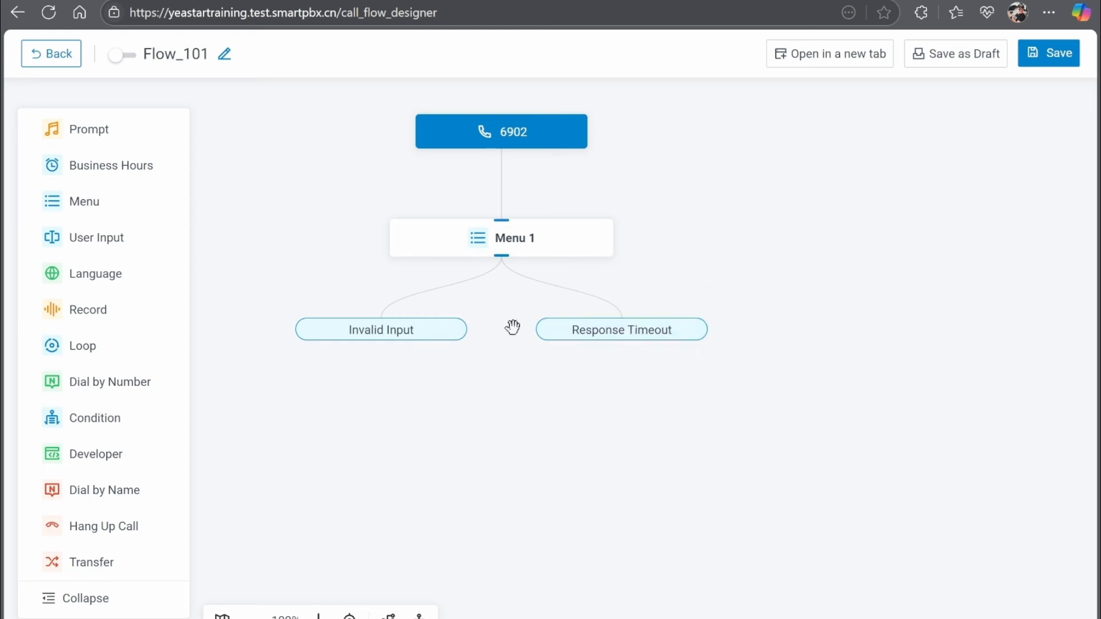
click(549, 250)
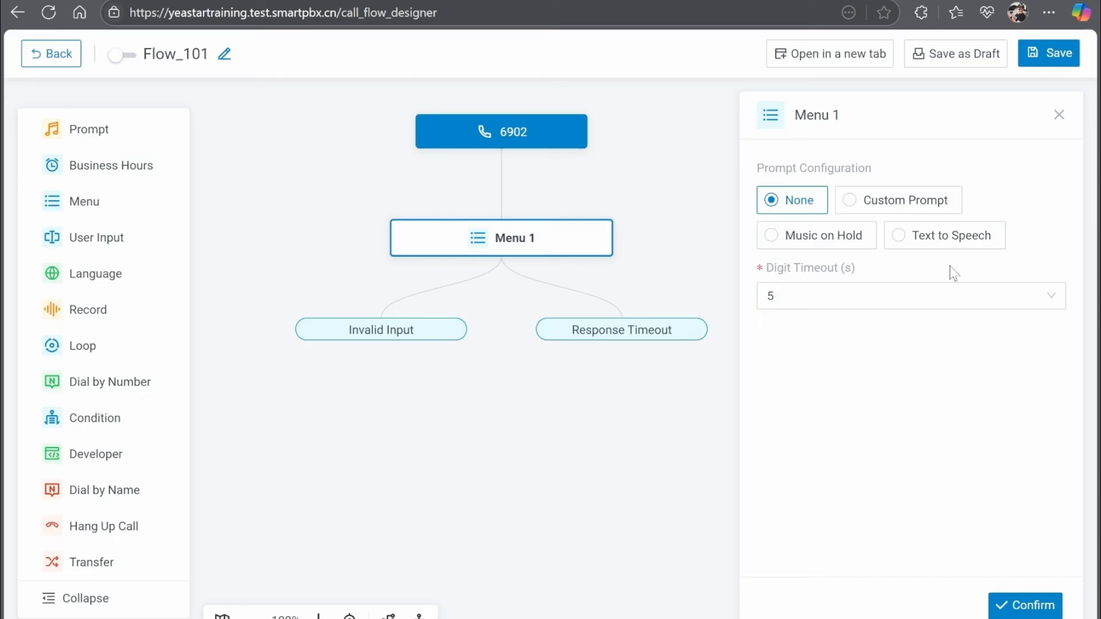
click(1059, 115)
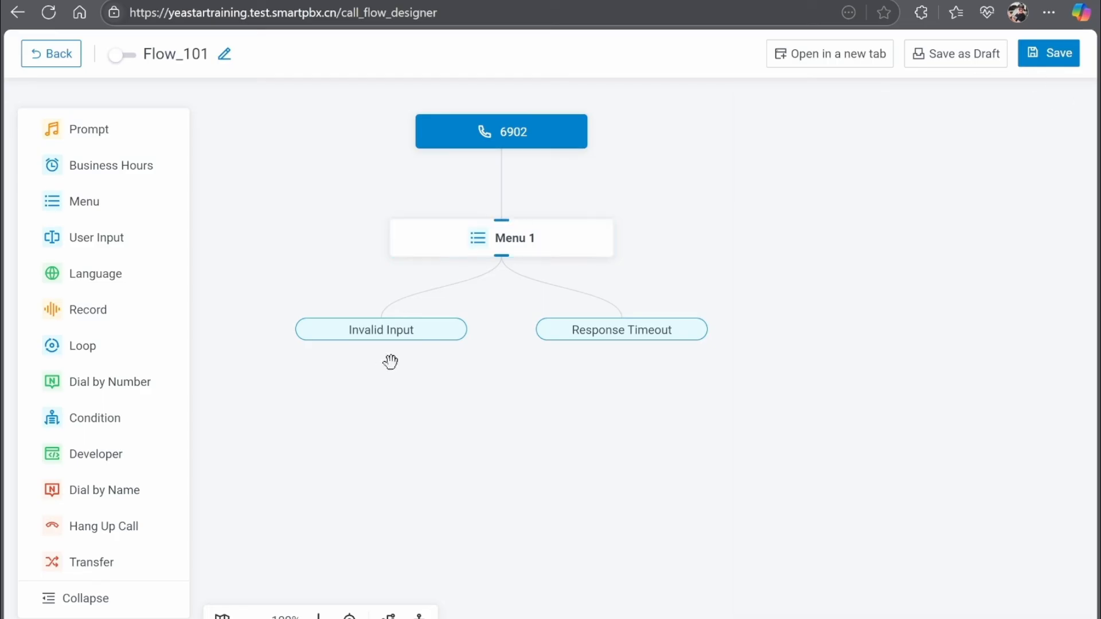
mouse_move(425, 347)
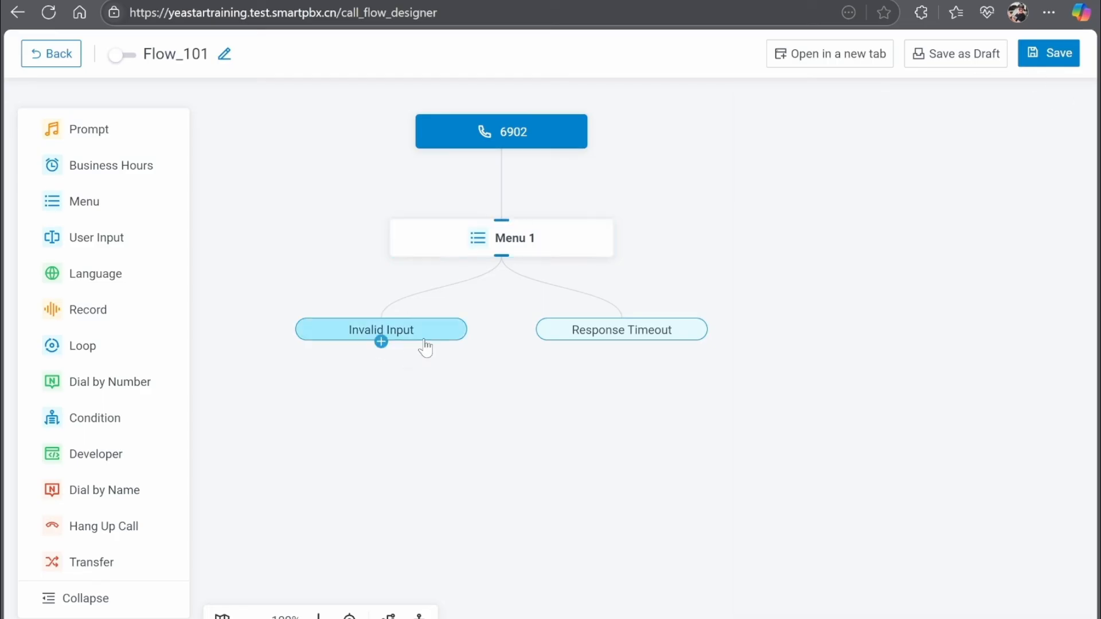
Attach Hang Up Call nodes under both the Invalid Input and Response Timeout branches.
click(381, 342)
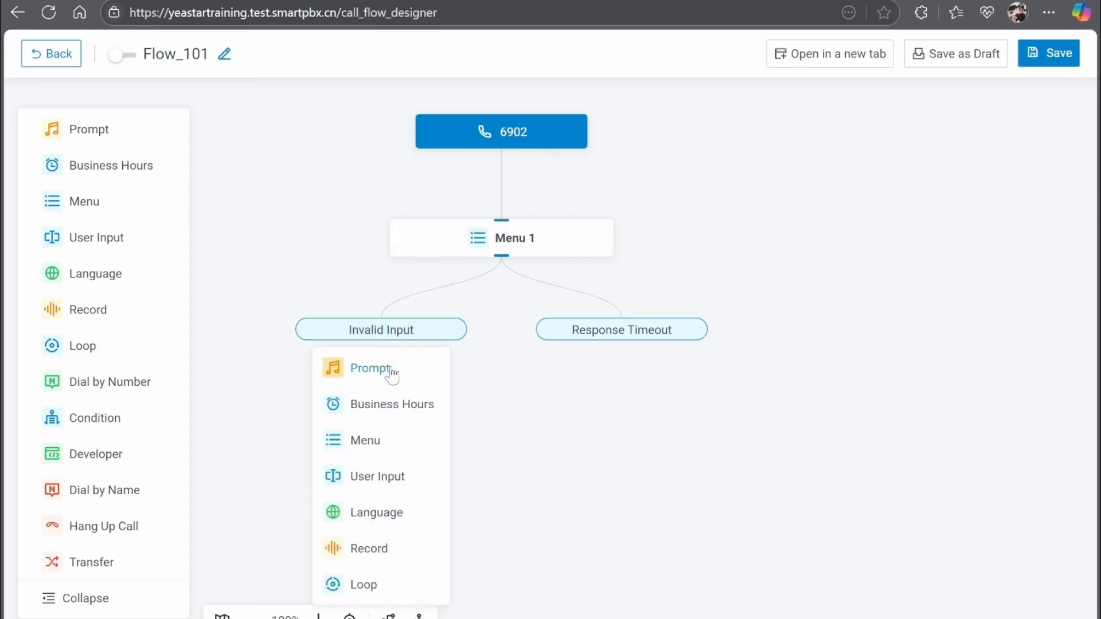
scroll(393, 373, down, 4)
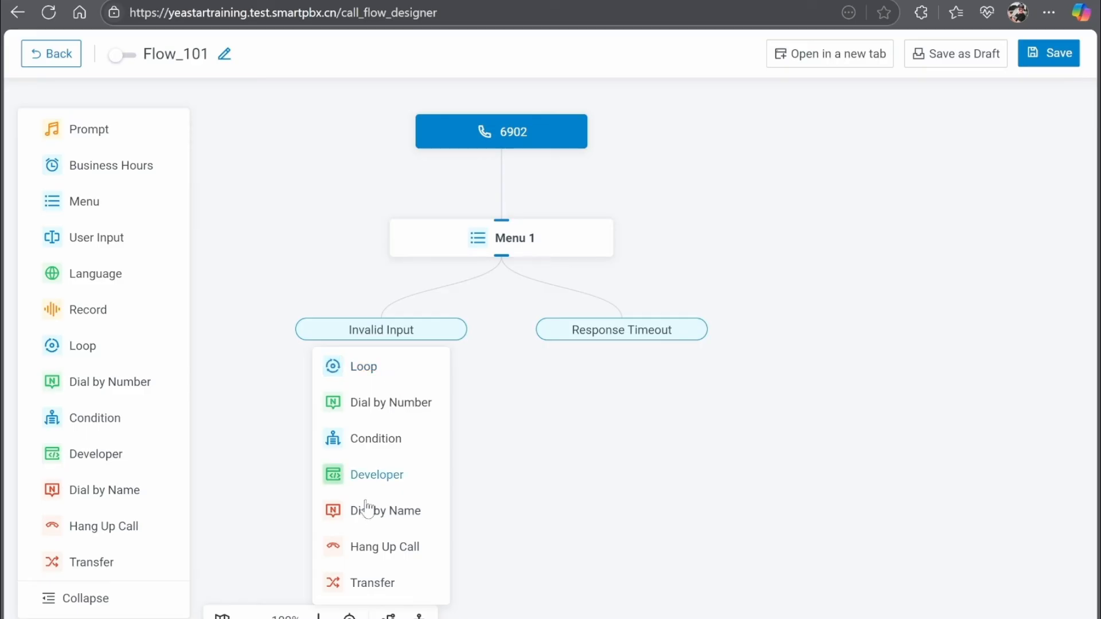
click(392, 550)
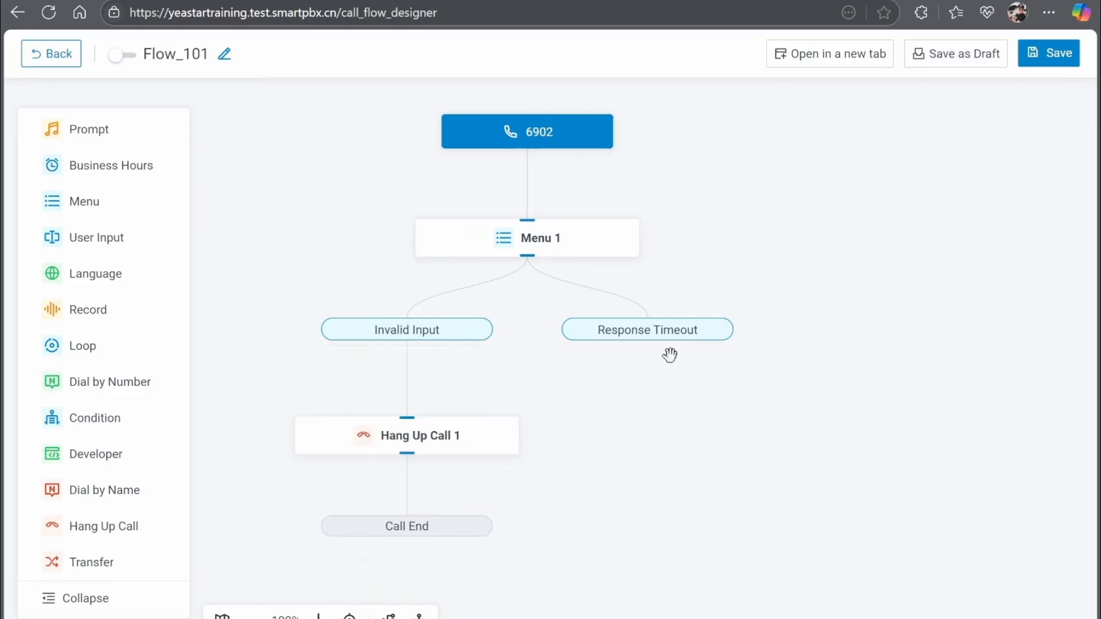
click(648, 342)
scroll(656, 401, down, 4)
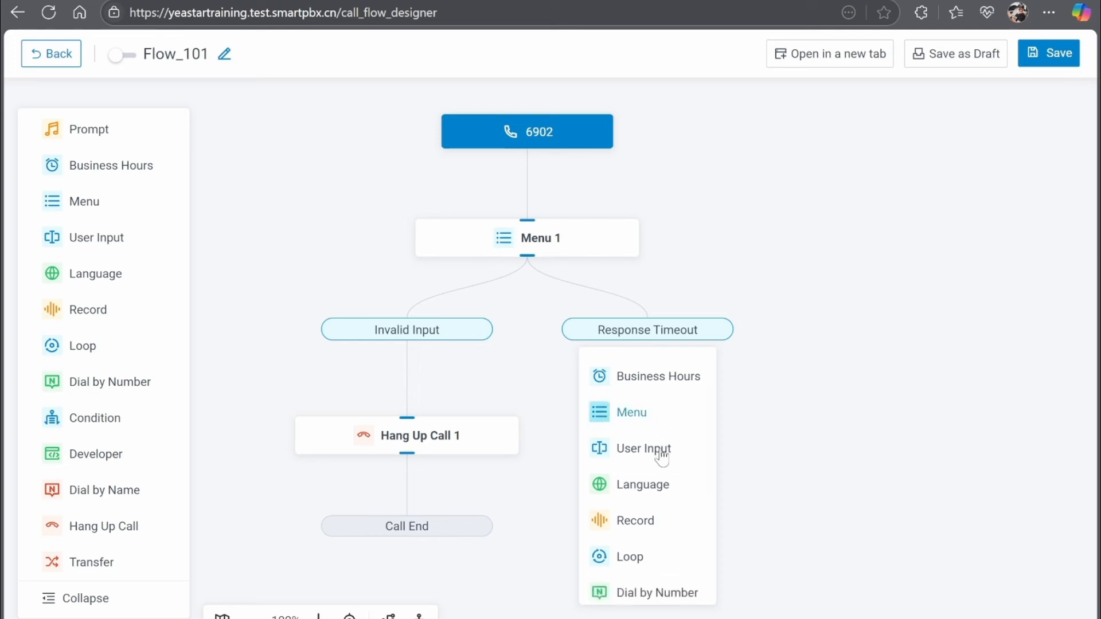
click(657, 546)
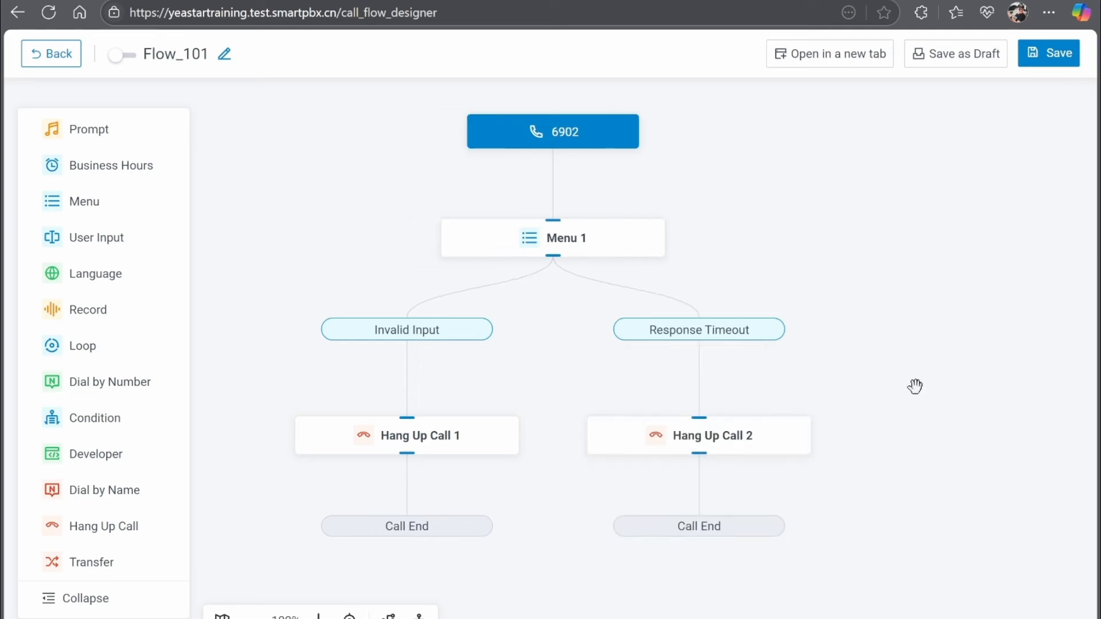
drag(905, 320, 821, 328)
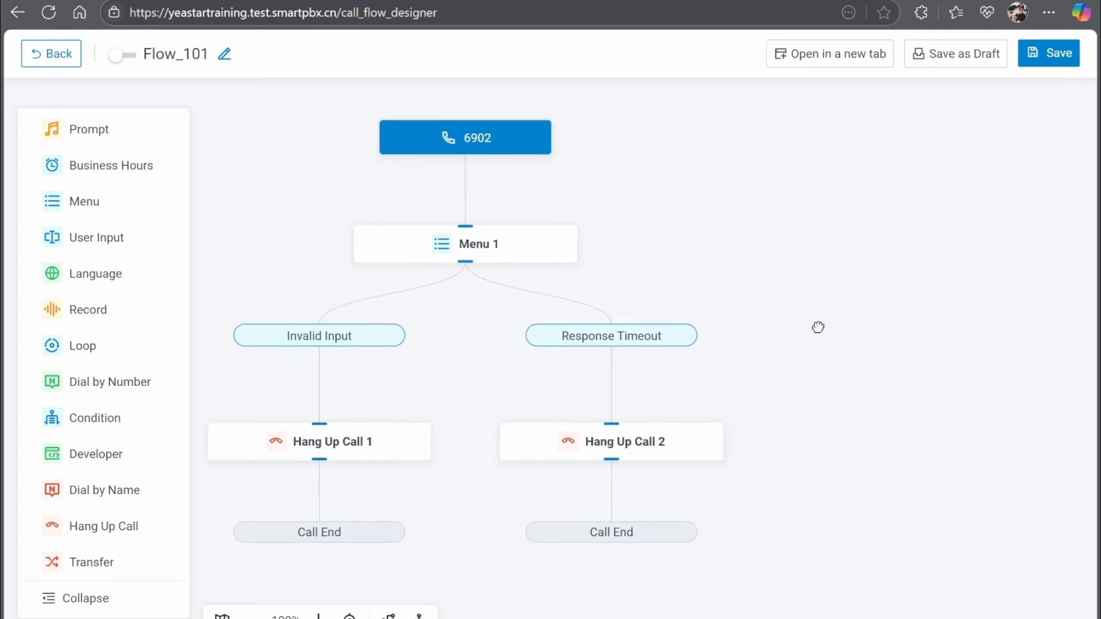
Add a Menu 1 branch matching key 1 and list the components it can lead to.
click(468, 262)
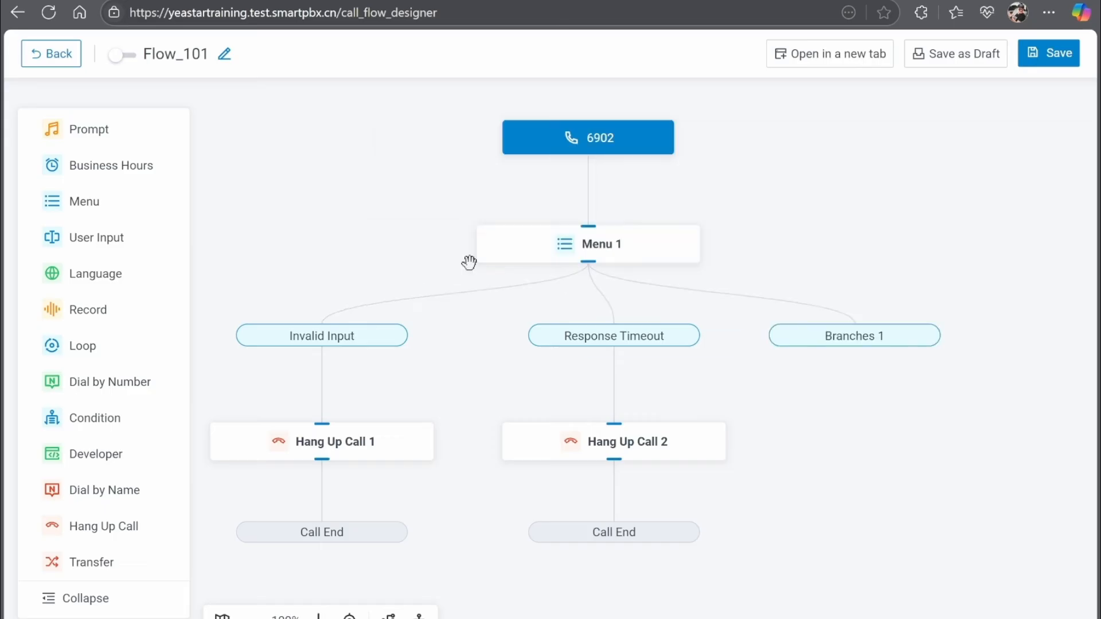
click(913, 351)
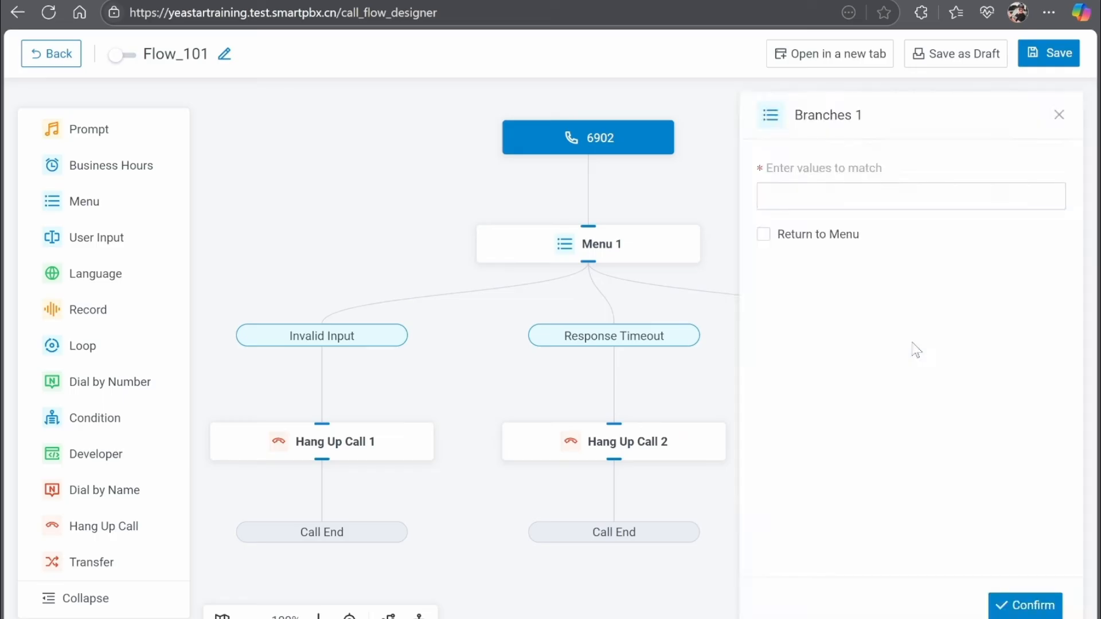
click(909, 195)
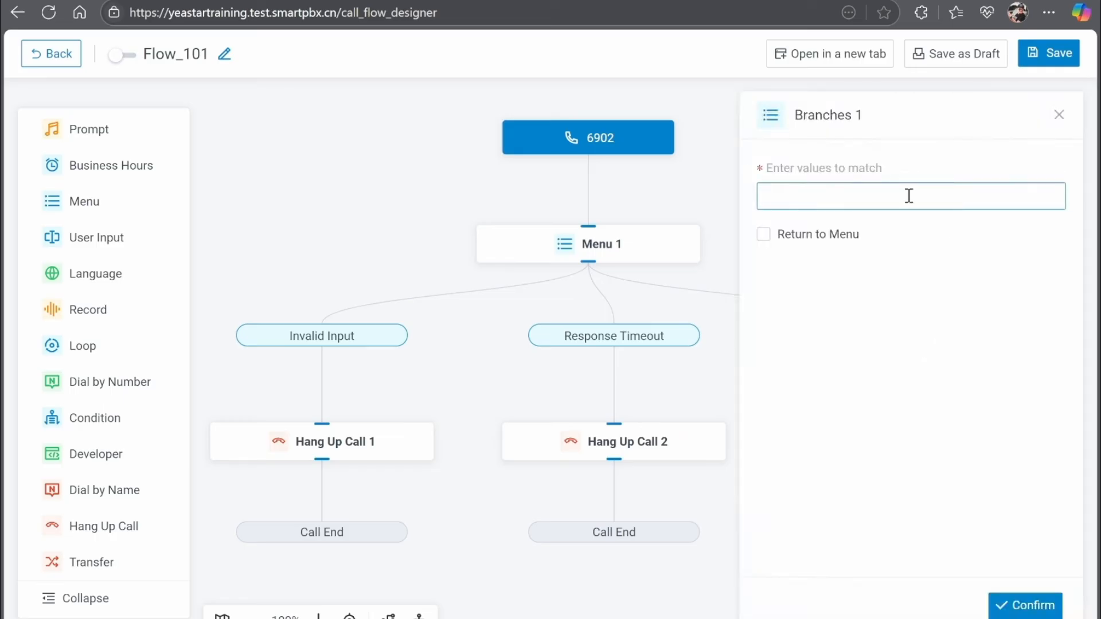
text(1)
click(1015, 606)
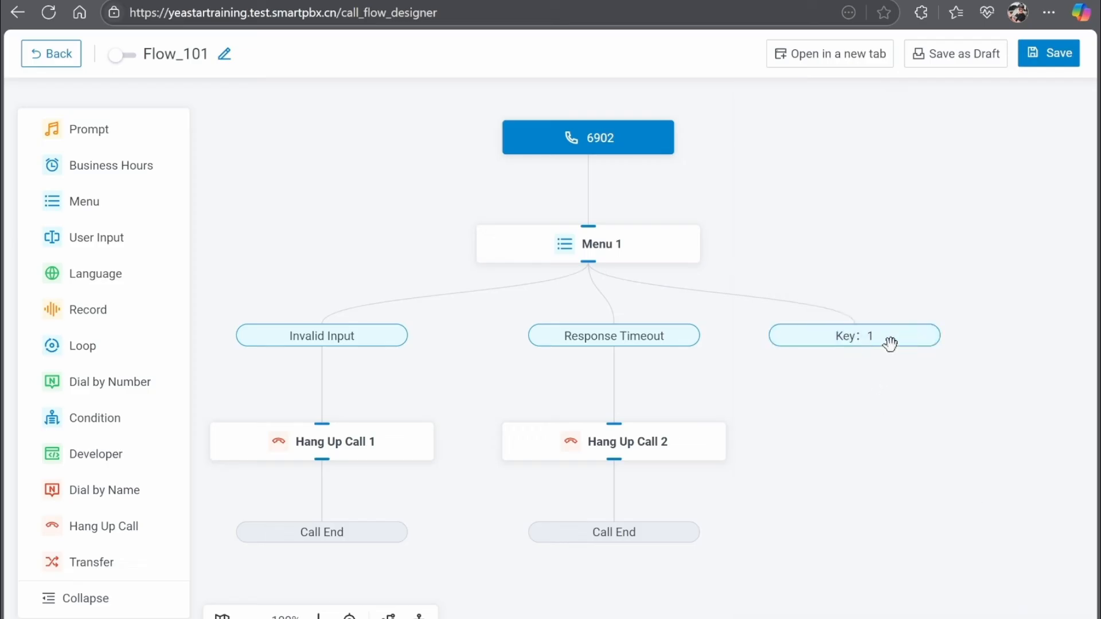
mouse_move(893, 346)
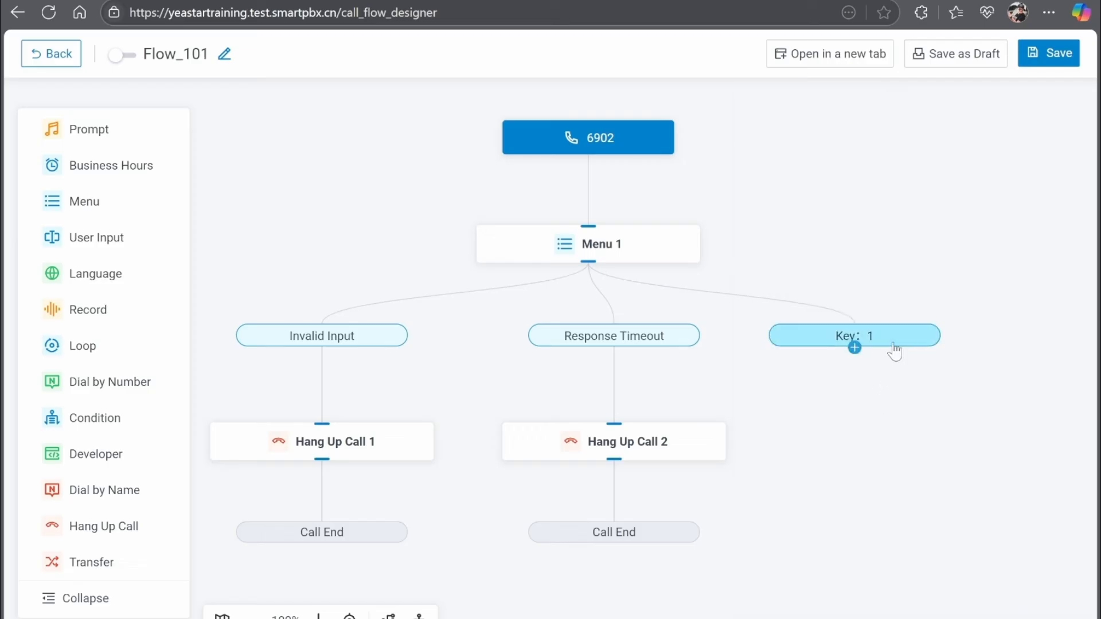
click(855, 348)
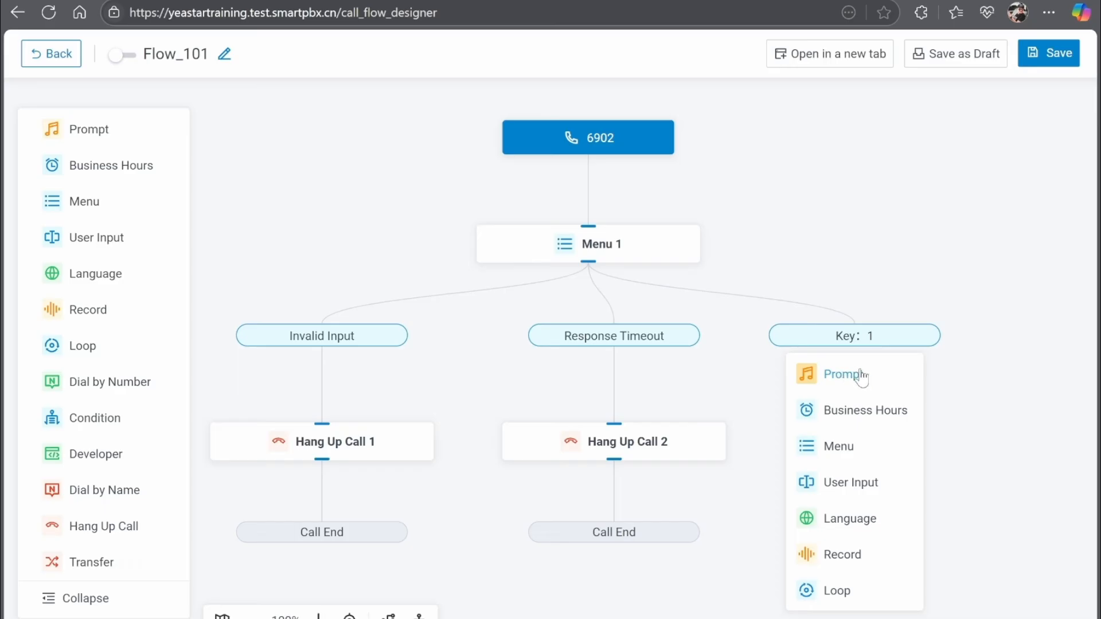
scroll(849, 459, down, 4)
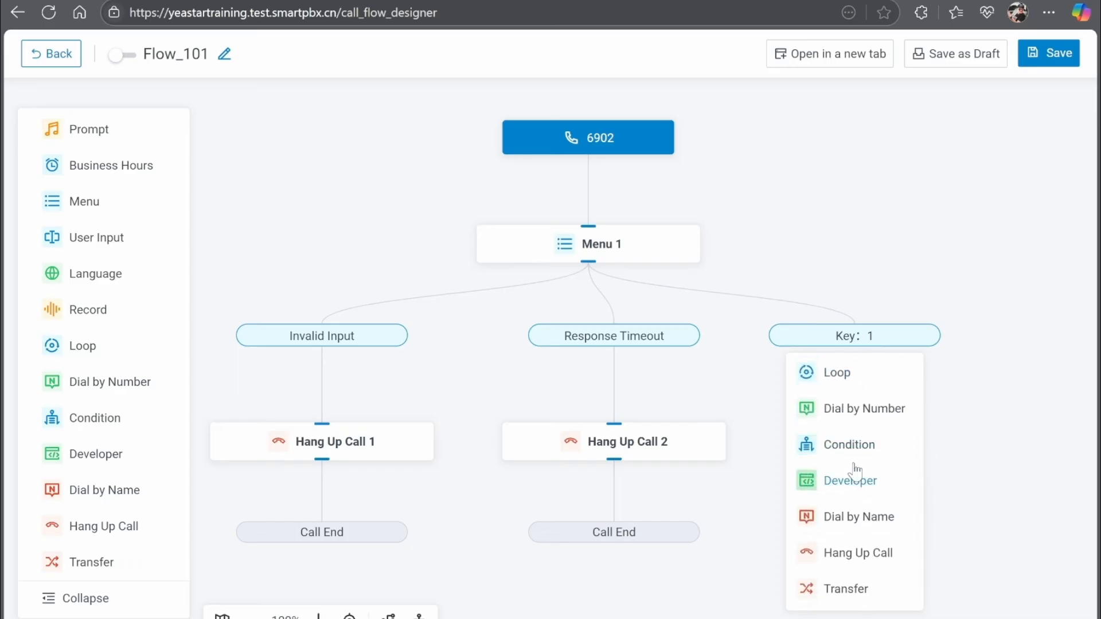
Add Transfer 1 under Key: 1 with its destination set to ring group 6300-Sales.
click(854, 588)
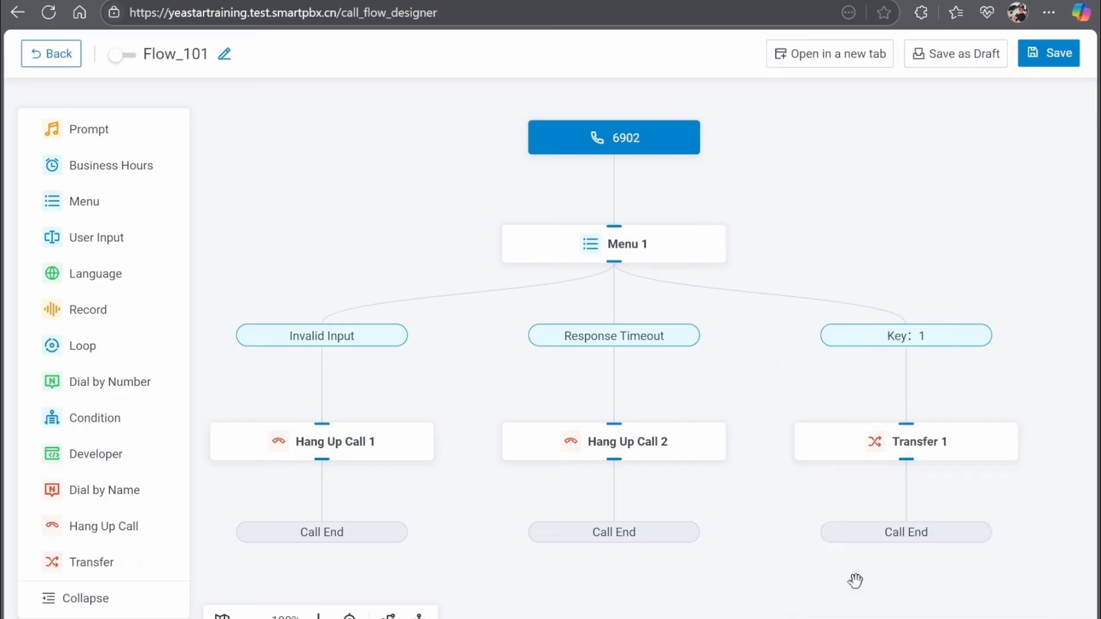
click(969, 455)
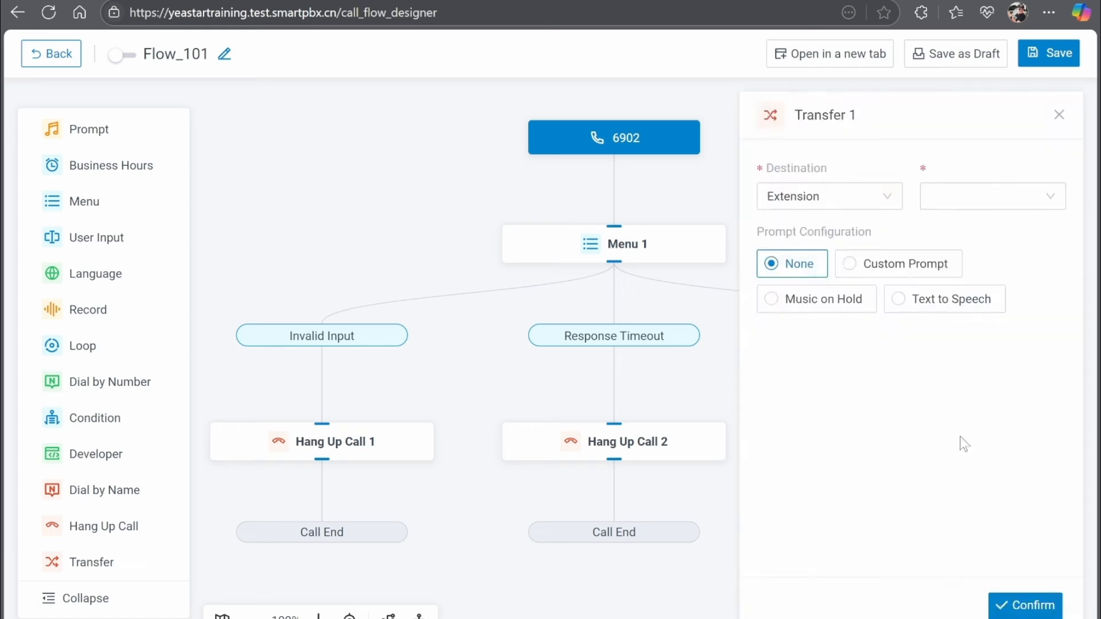
click(876, 194)
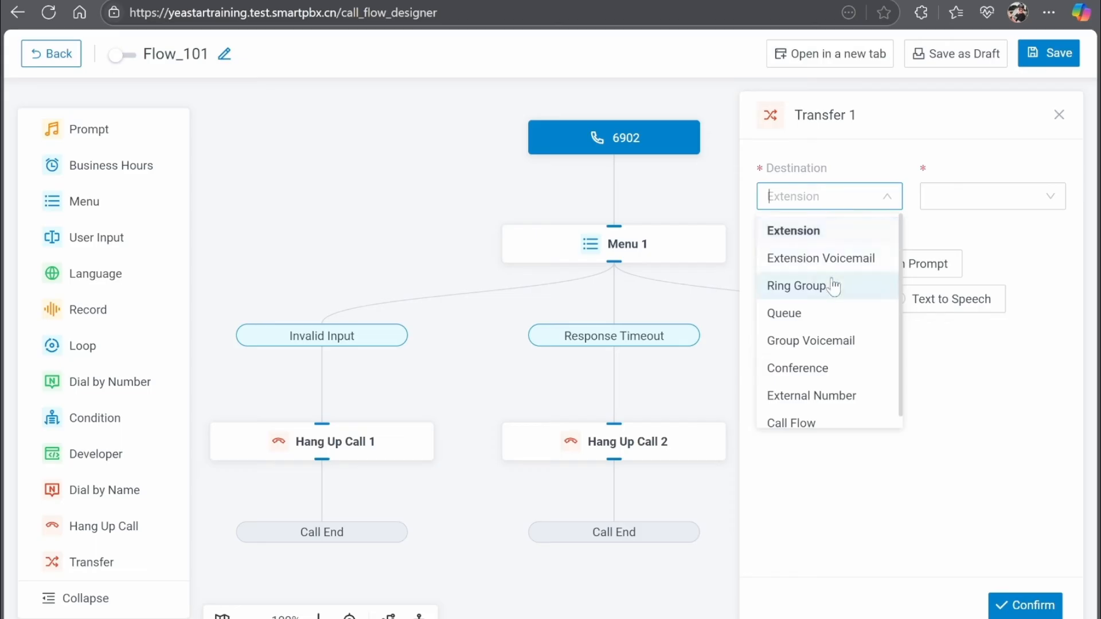
click(852, 295)
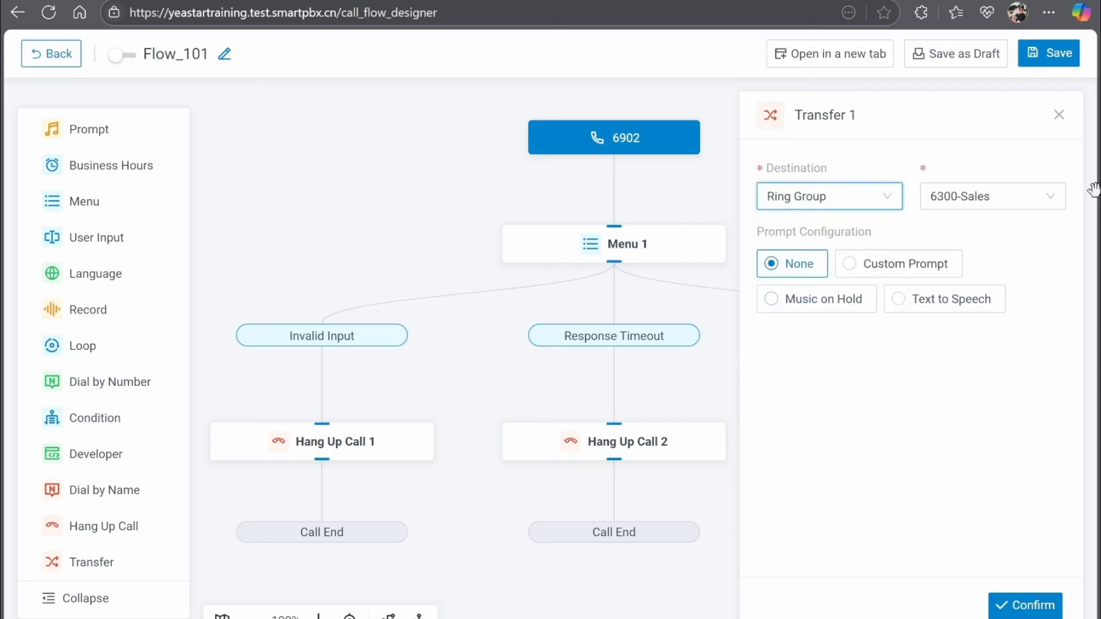
click(961, 205)
click(993, 233)
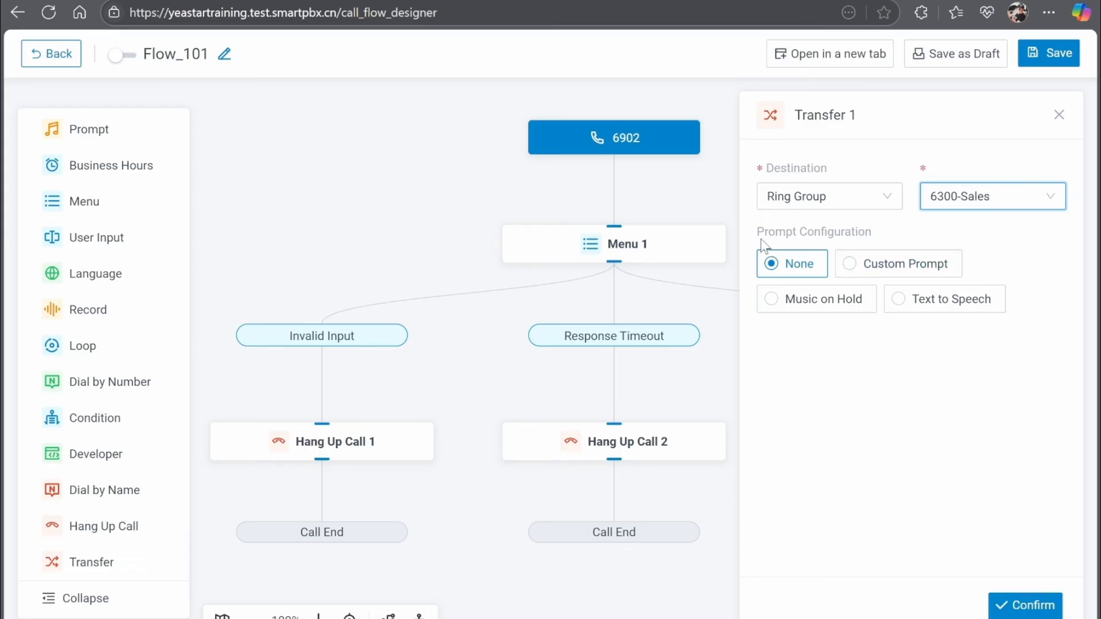
drag(754, 235, 890, 240)
click(1030, 254)
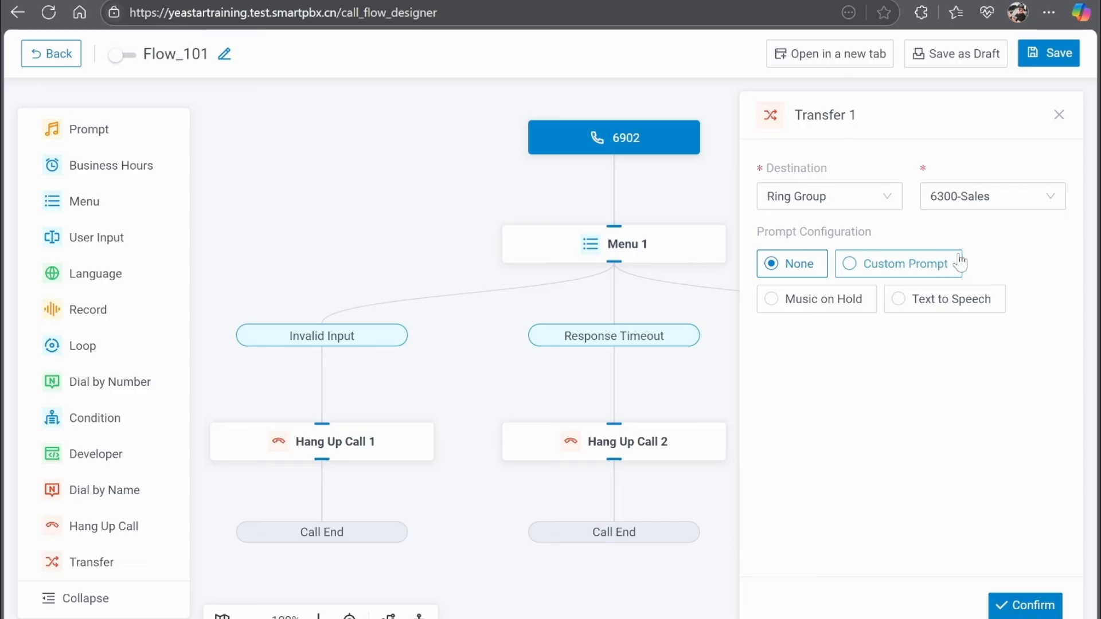
Give Transfer 1 the custom prompt Sales.wav and confirm its settings.
click(850, 266)
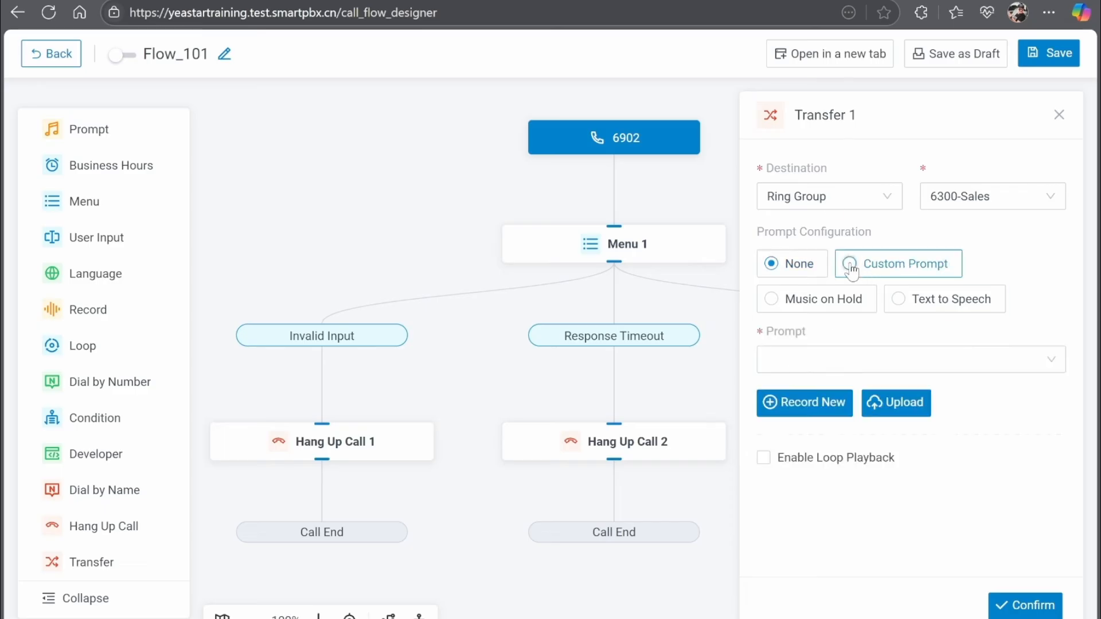
click(899, 307)
click(774, 304)
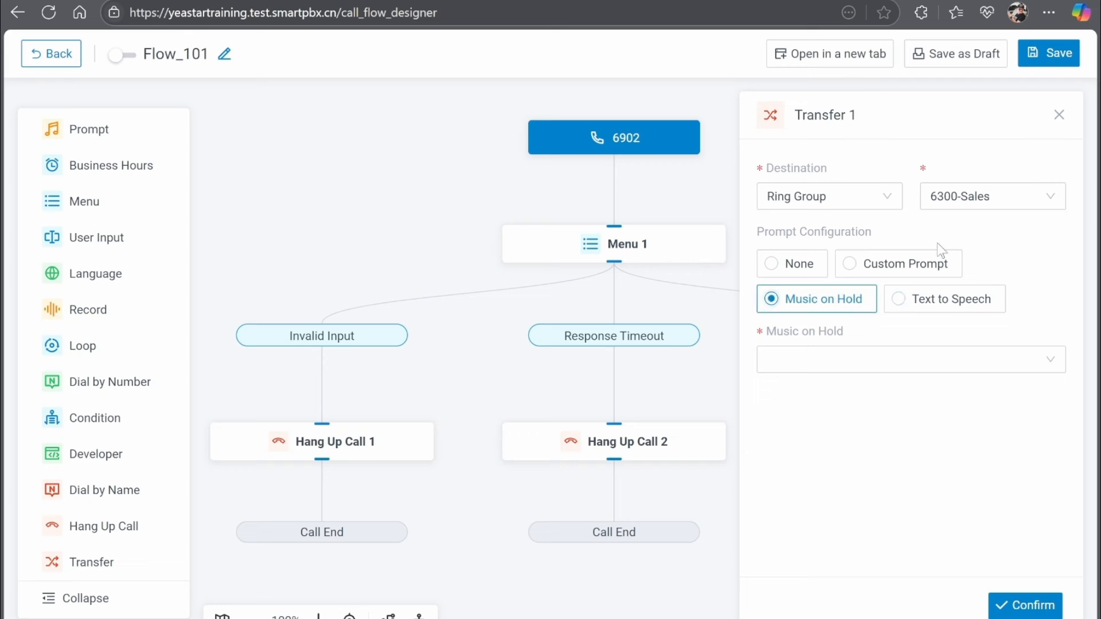
click(897, 269)
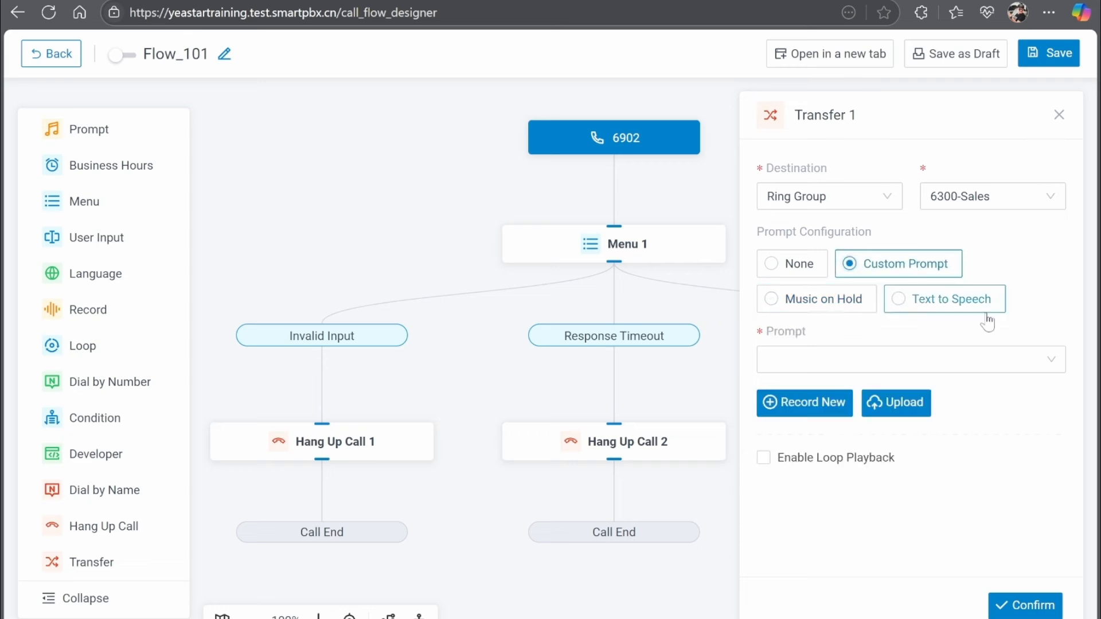
click(1032, 360)
scroll(995, 270, down, 3)
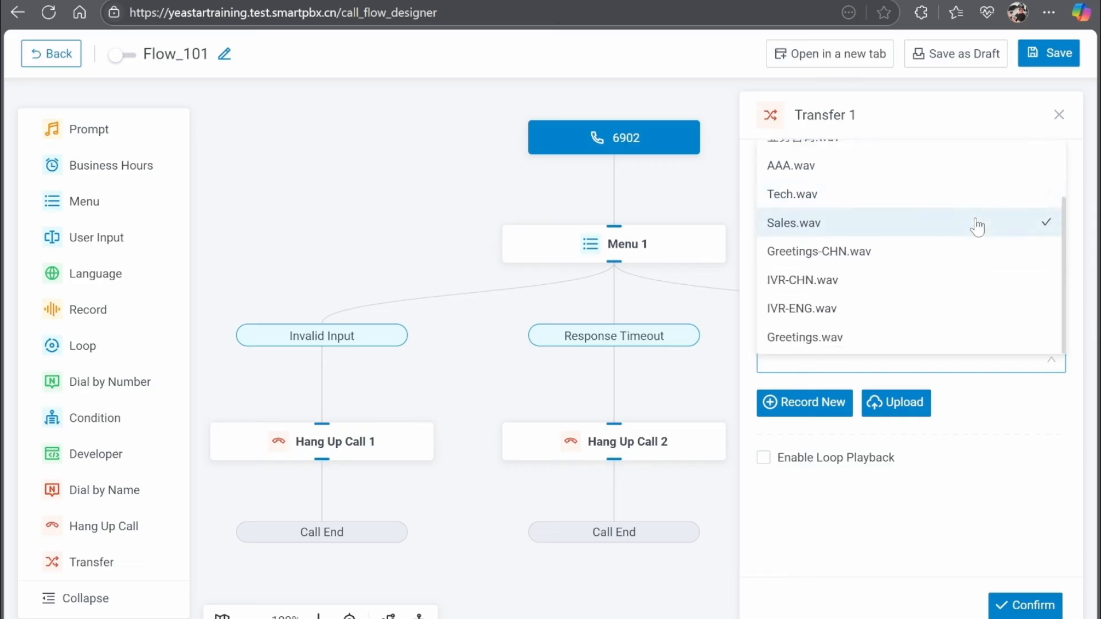
scroll(965, 290, up, 3)
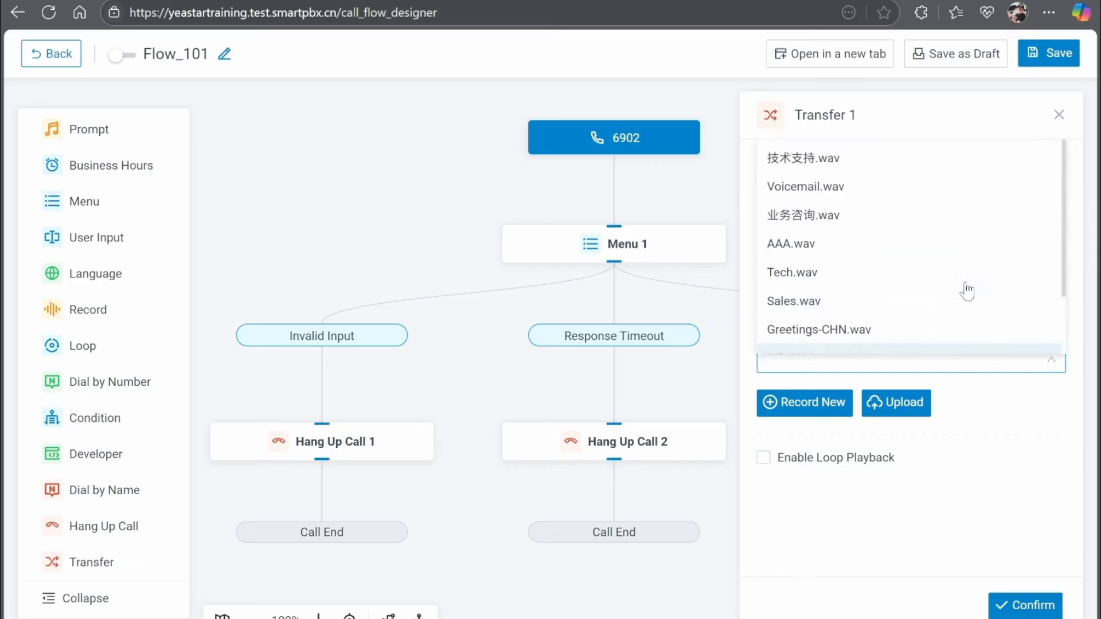
click(966, 284)
click(826, 301)
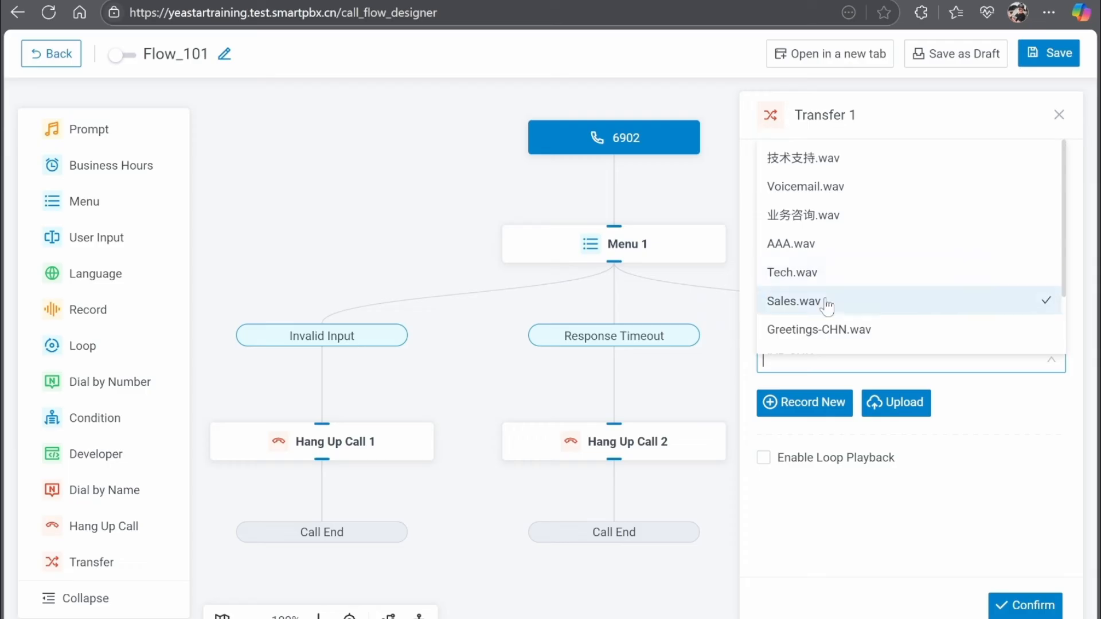
click(1015, 446)
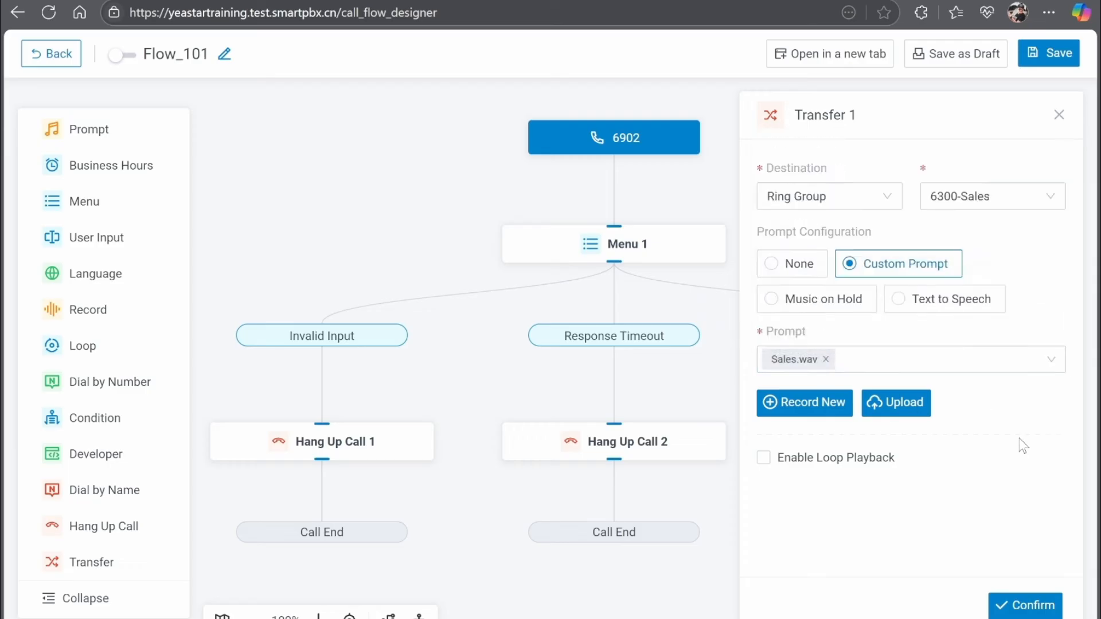
click(1049, 606)
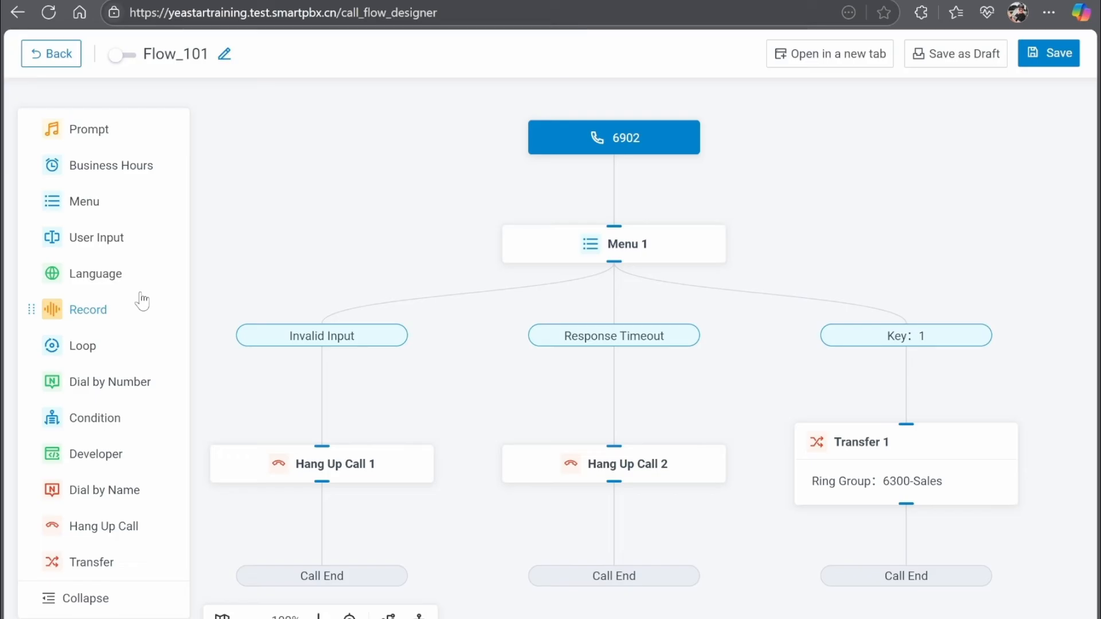
drag(142, 301, 756, 347)
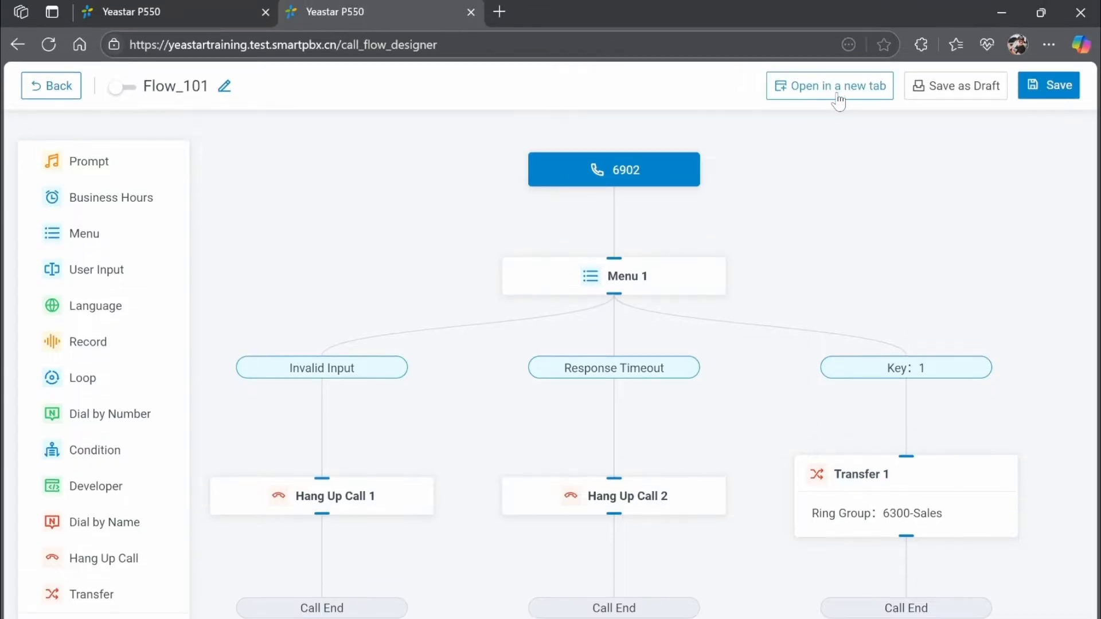
Open Flow_101's designer in a new browser tab and switch to the call flow list tab.
click(838, 100)
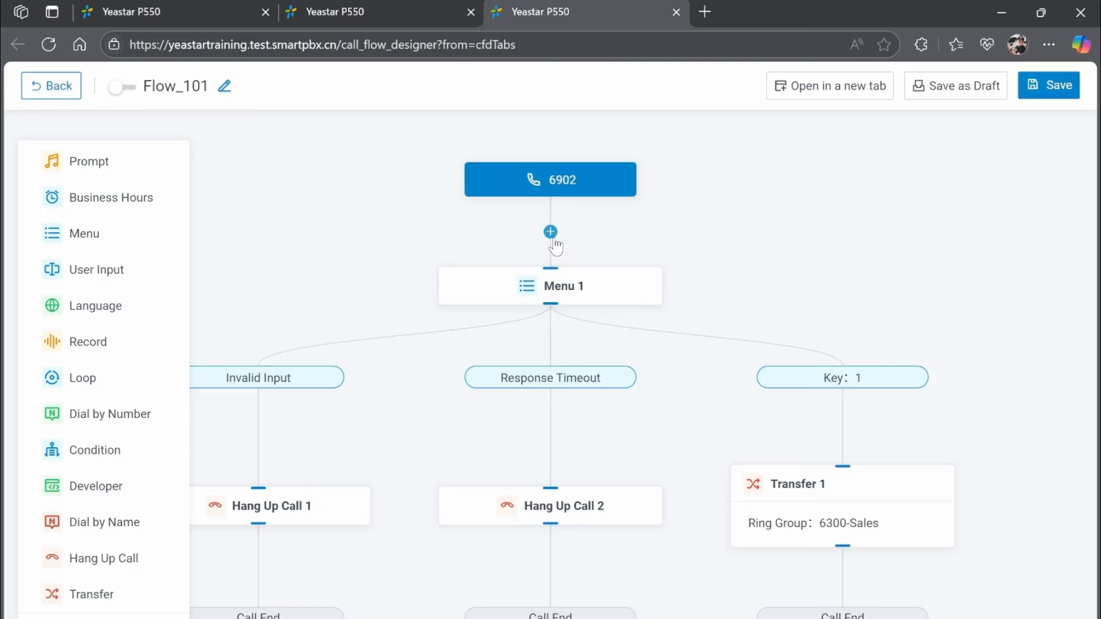
click(412, 9)
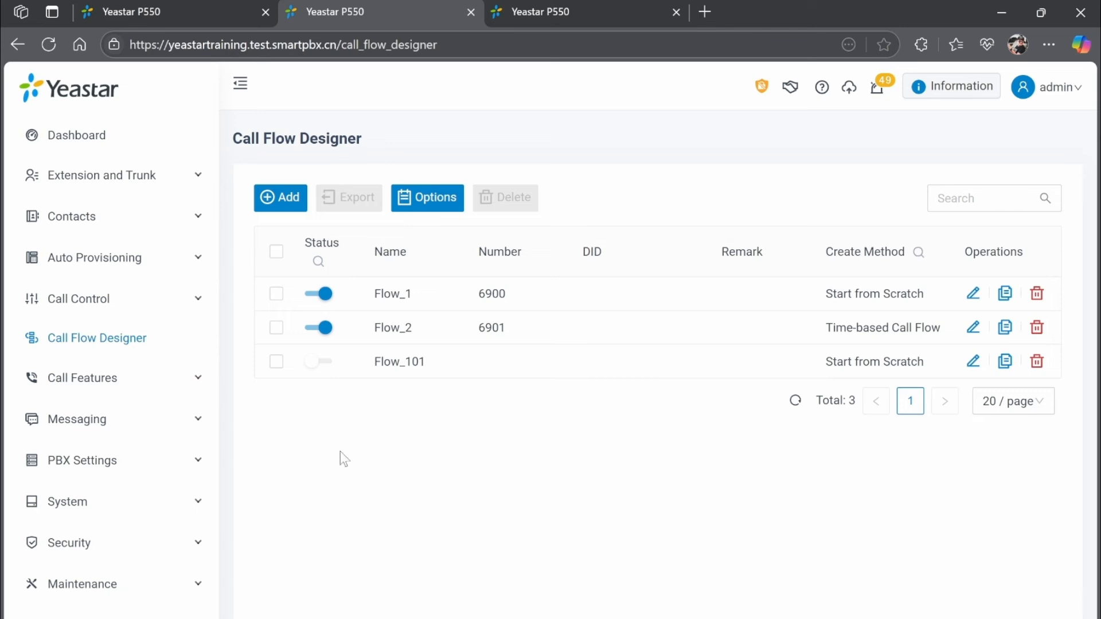
Enable Flow_101 in its designer and save it back to the call flow list.
click(579, 11)
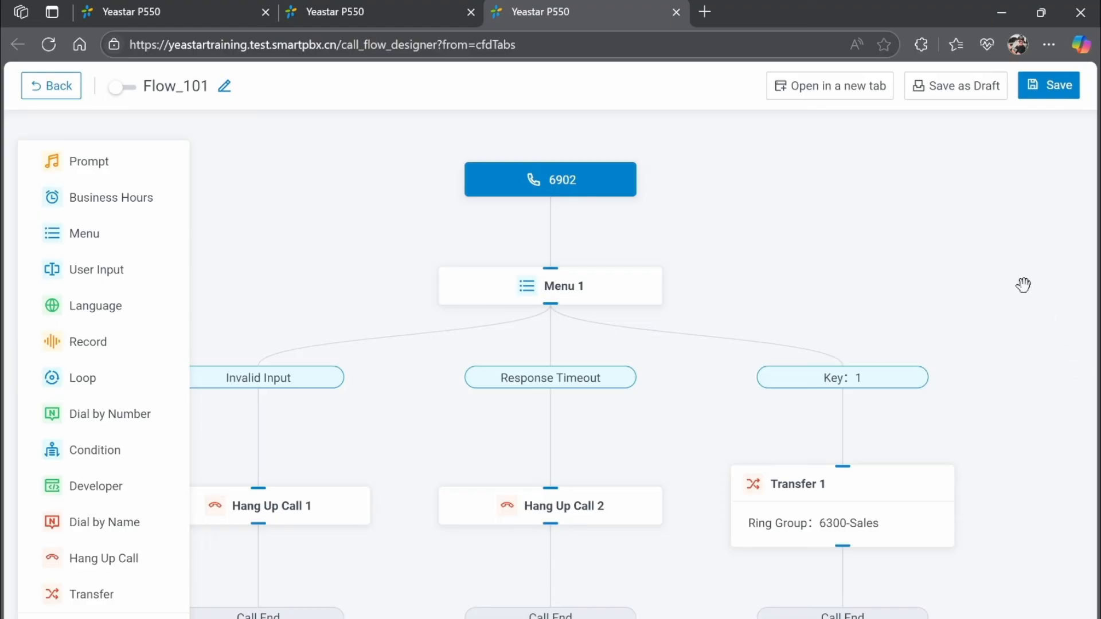
drag(814, 258, 930, 228)
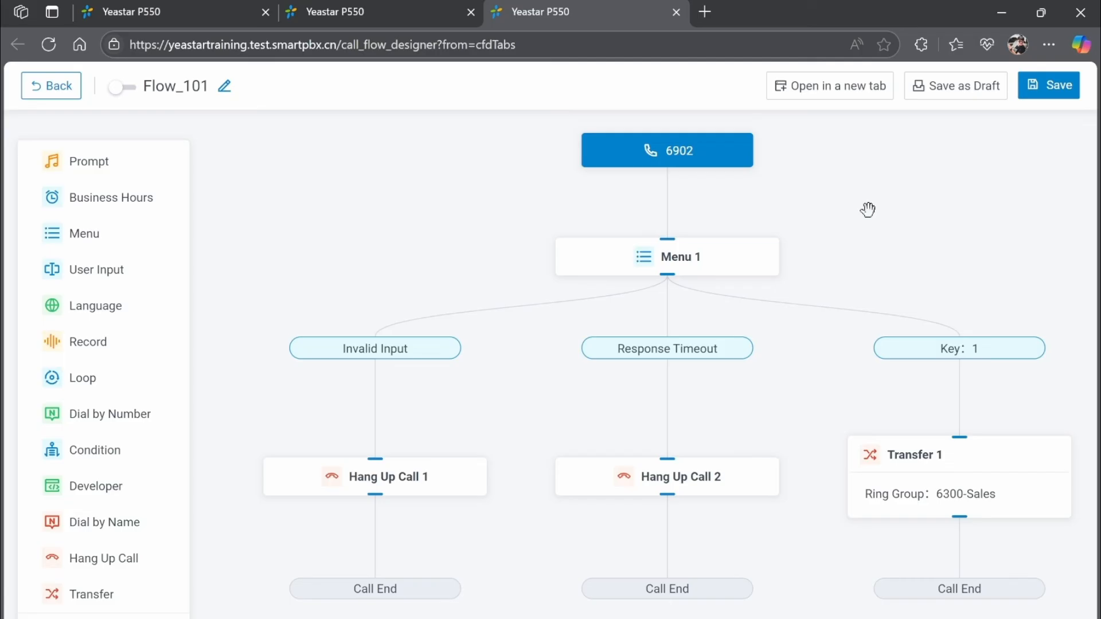
click(128, 90)
click(1058, 98)
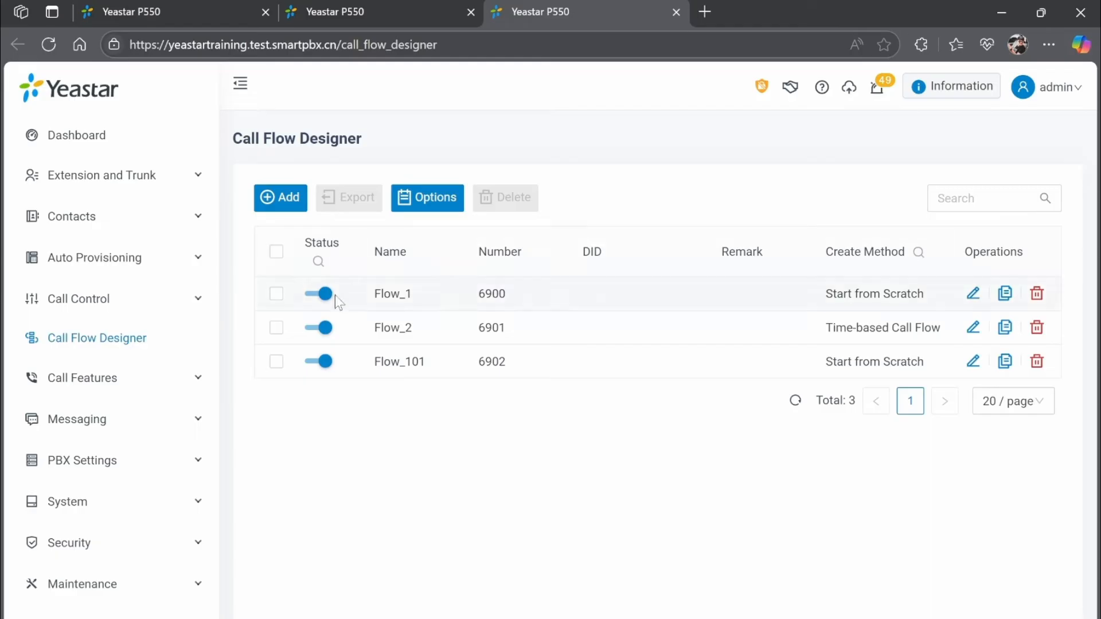
Toggle Flow_1 off and back on, confirming each change, then close the designer tab.
click(319, 293)
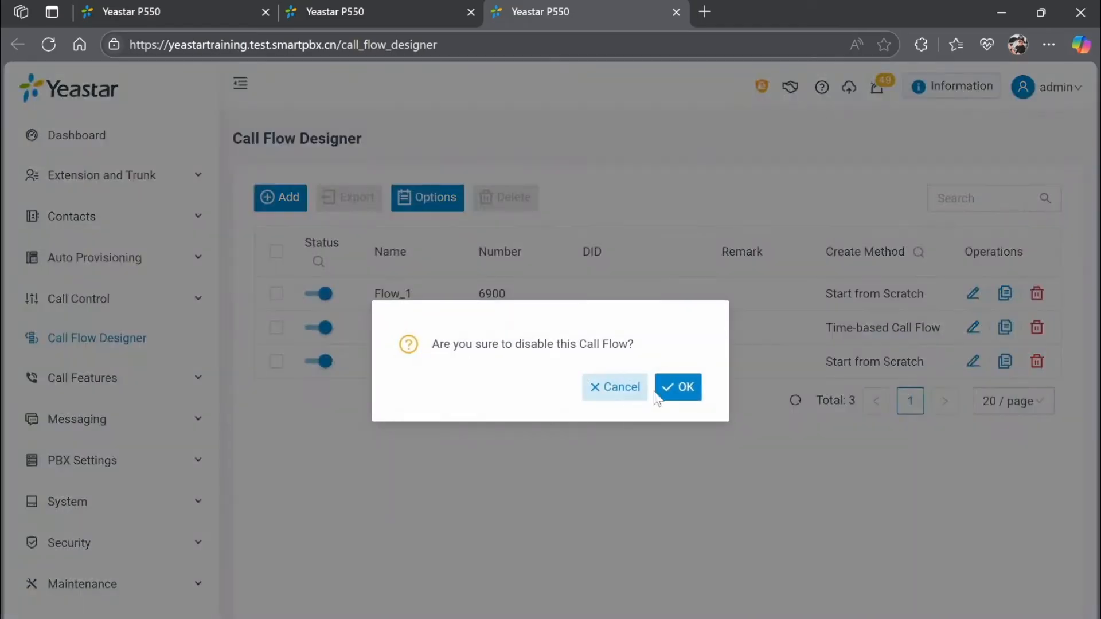
click(668, 386)
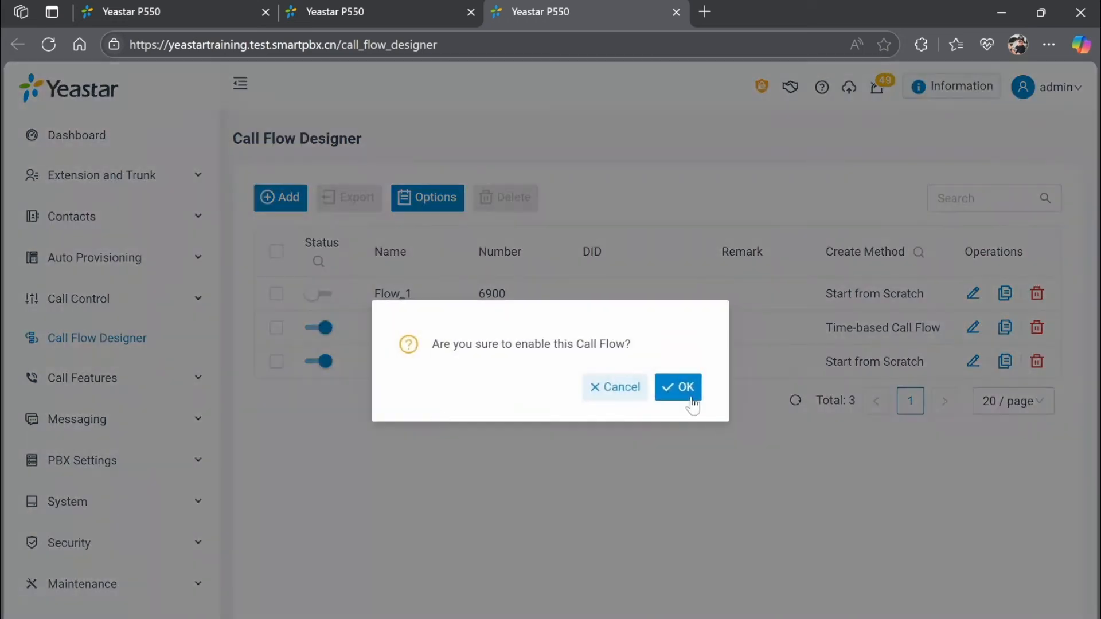
click(676, 393)
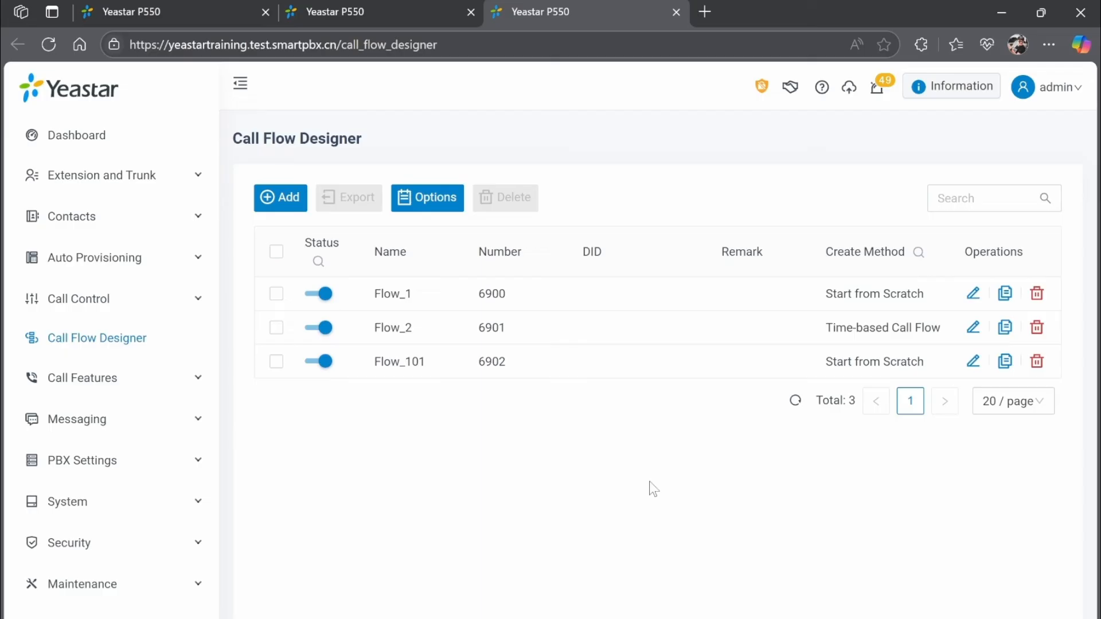
key(ctrl+w)
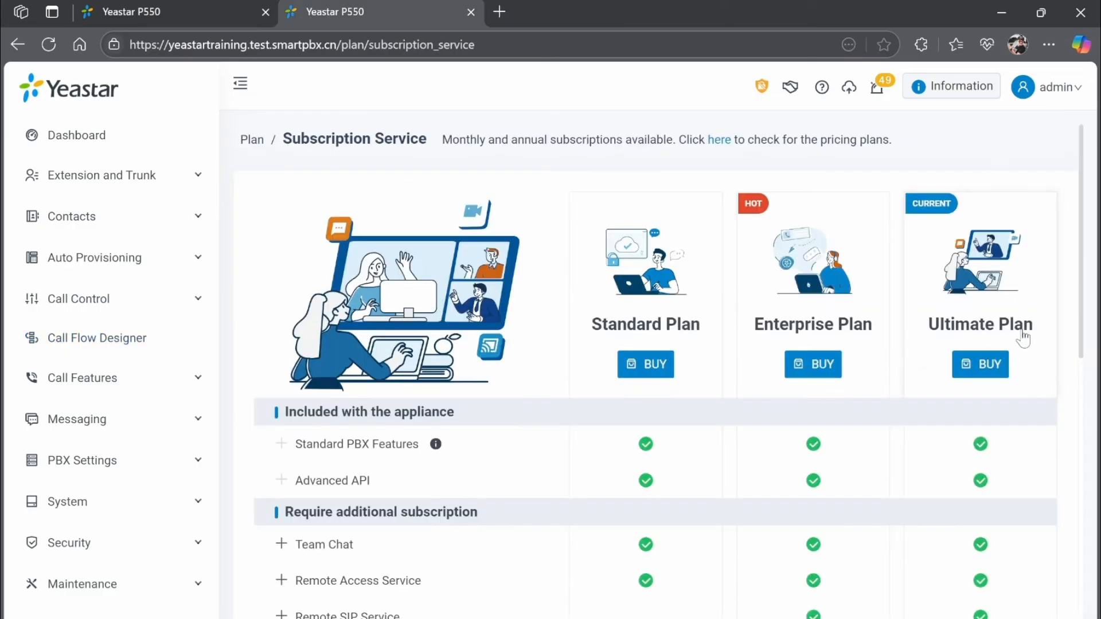
scroll(1031, 344, down, 12)
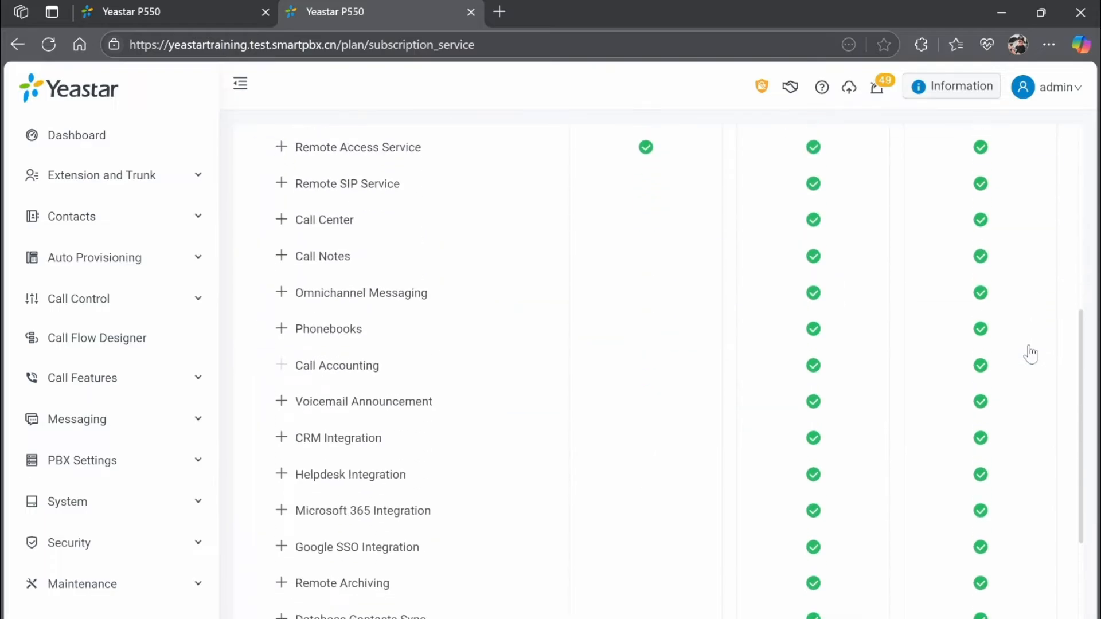
scroll(1031, 354, down, 1)
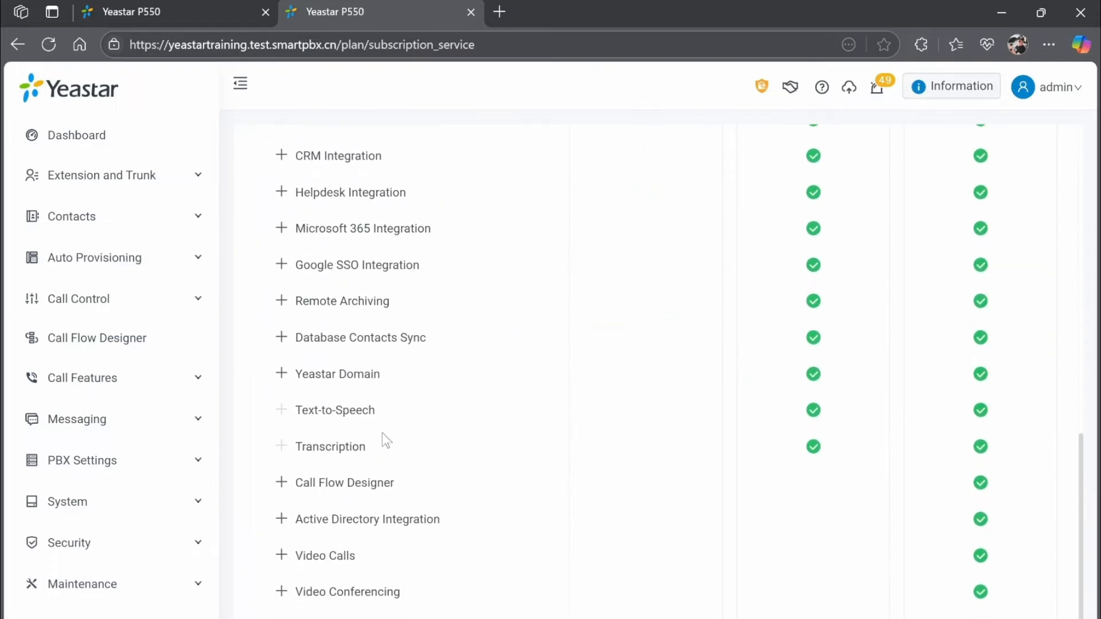
click(371, 488)
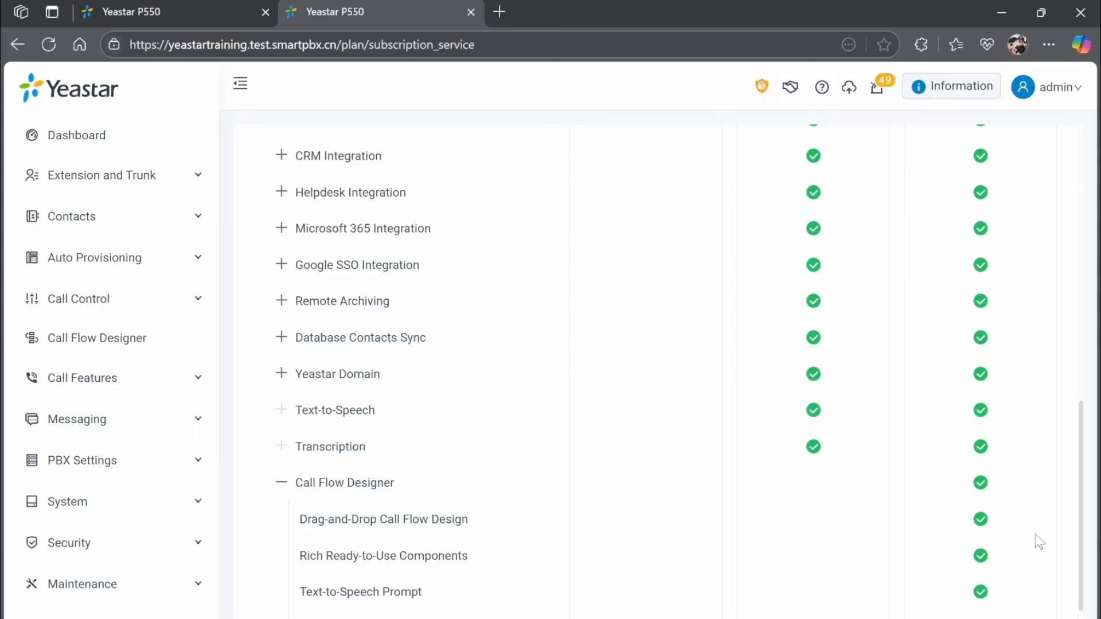
click(384, 483)
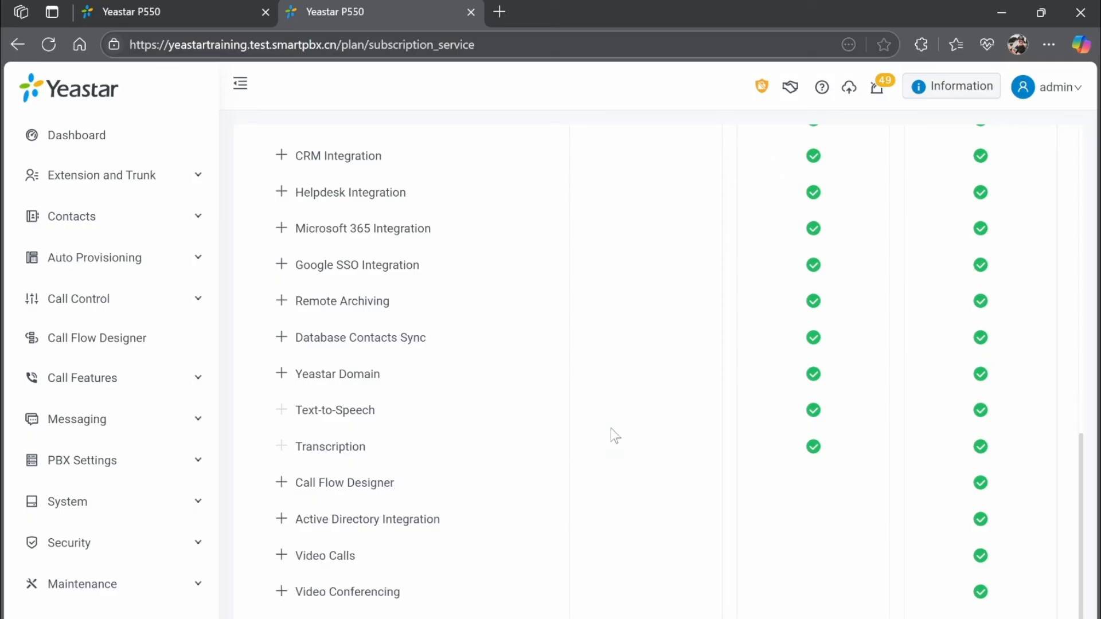